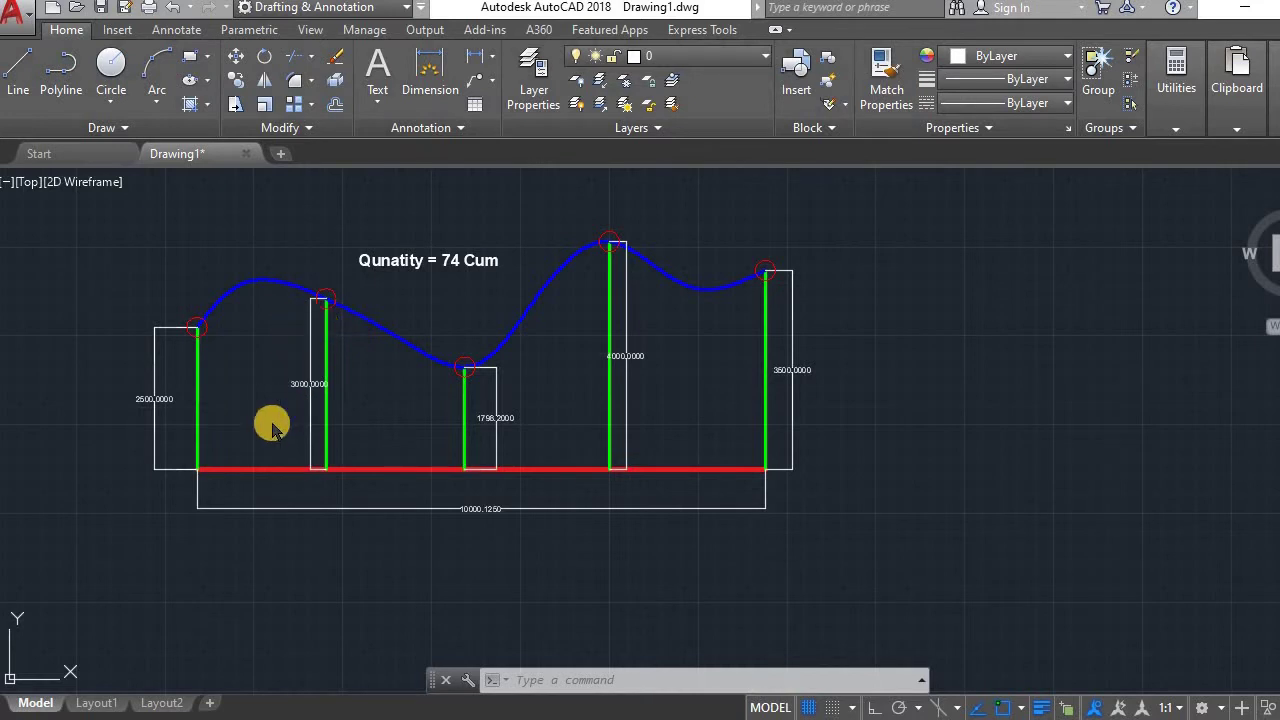
- Zoom back and forth over the earthwork profile drawing to inspect its ordinates
scroll(224, 470, "up", 2)
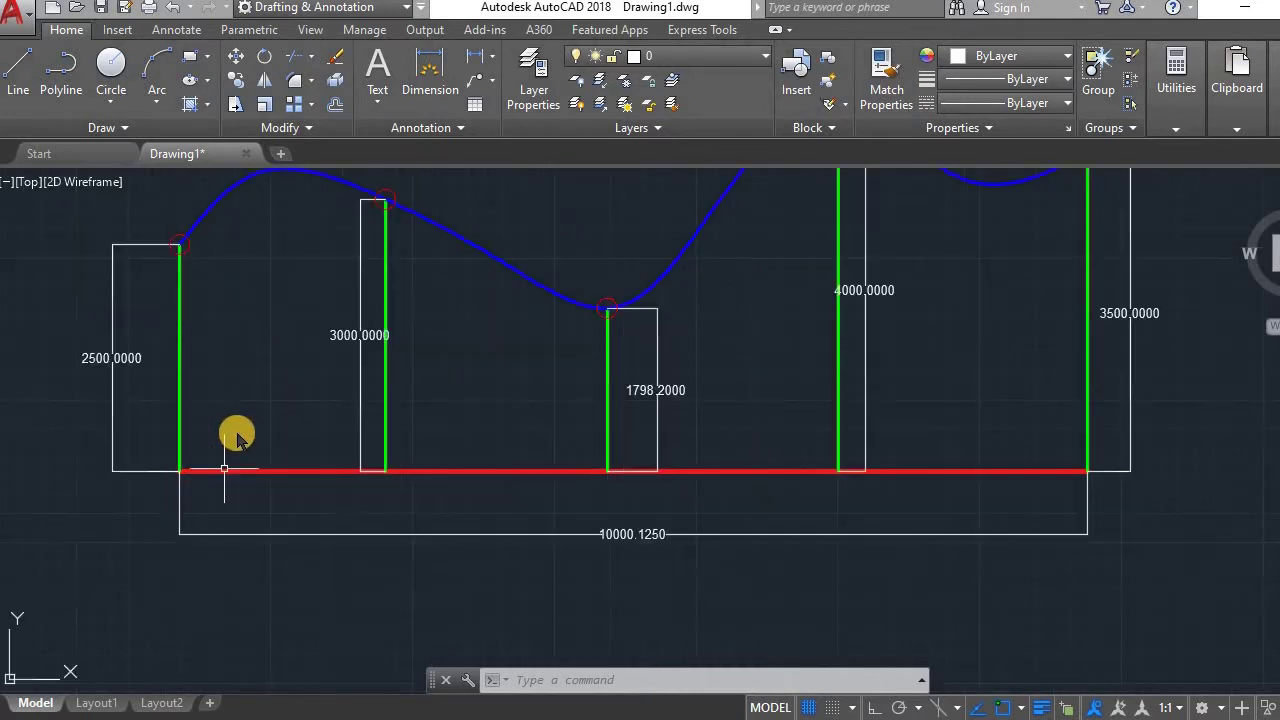
scroll(252, 494, "up", 2)
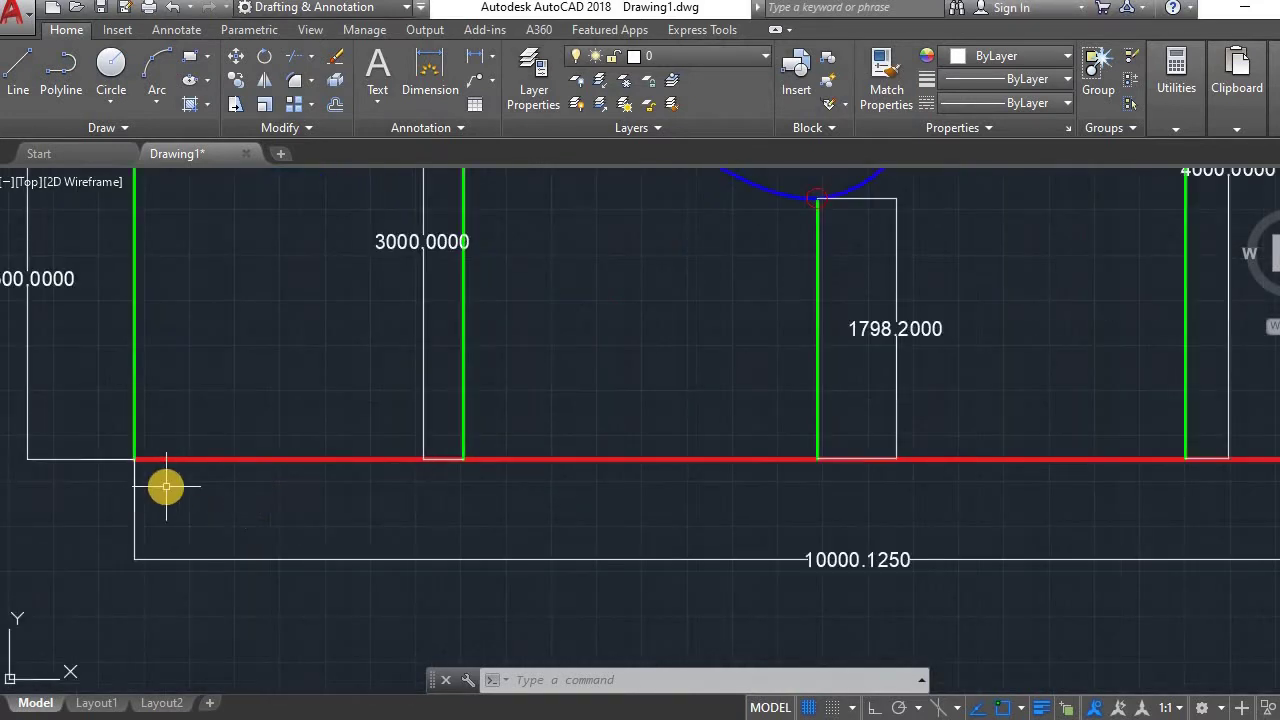
scroll(166, 486, "down", 2)
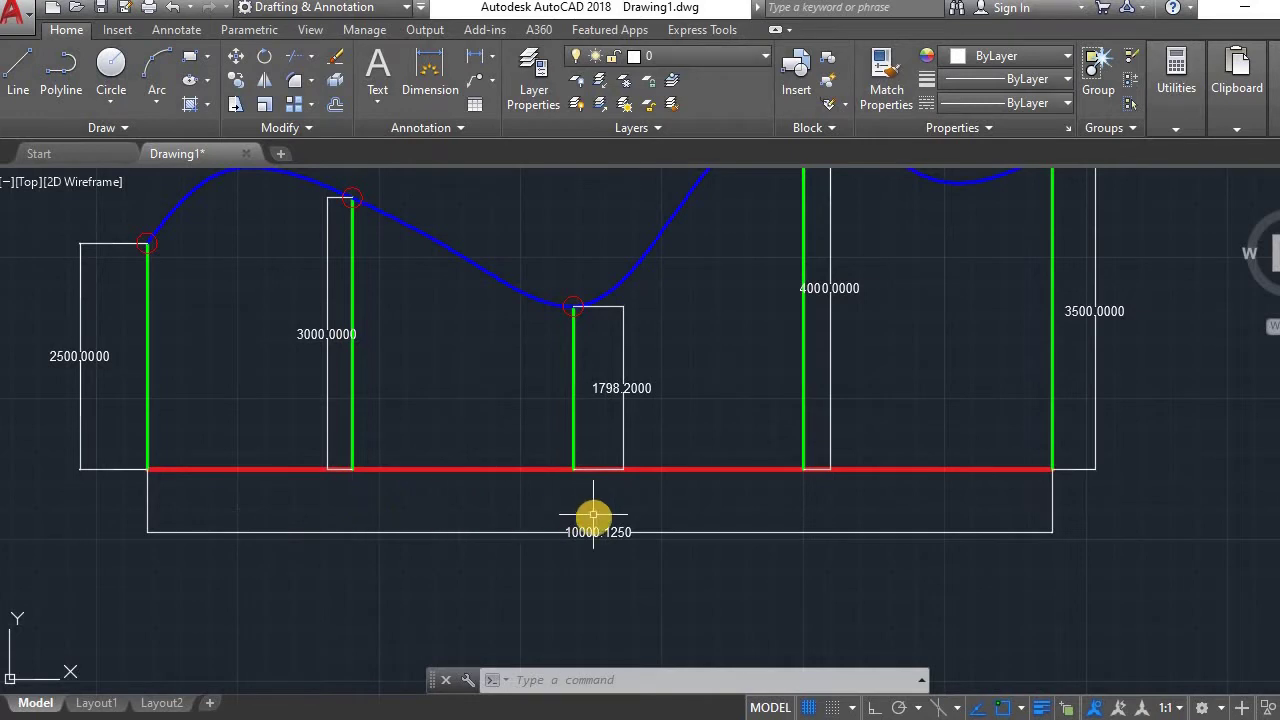
scroll(592, 539, "up", 3)
scroll(592, 539, "up", 2)
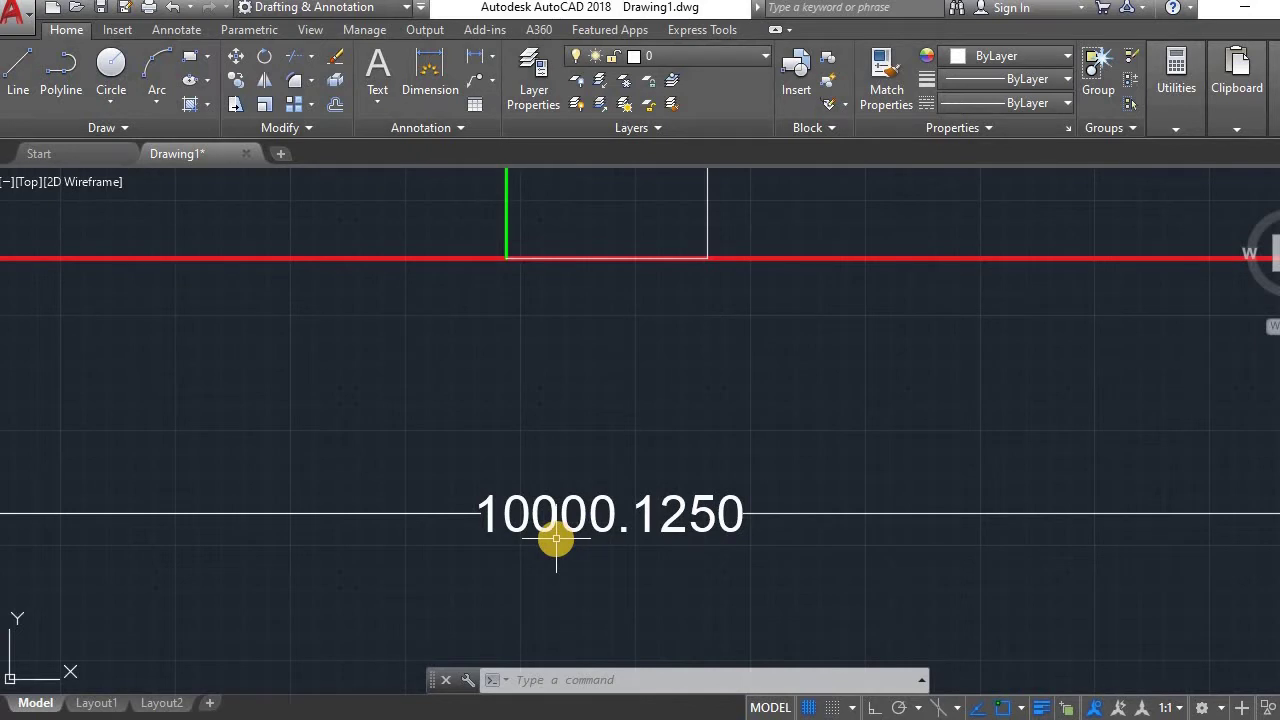
scroll(556, 539, "down", 3)
scroll(556, 539, "down", 2)
scroll(556, 537, "down", 2)
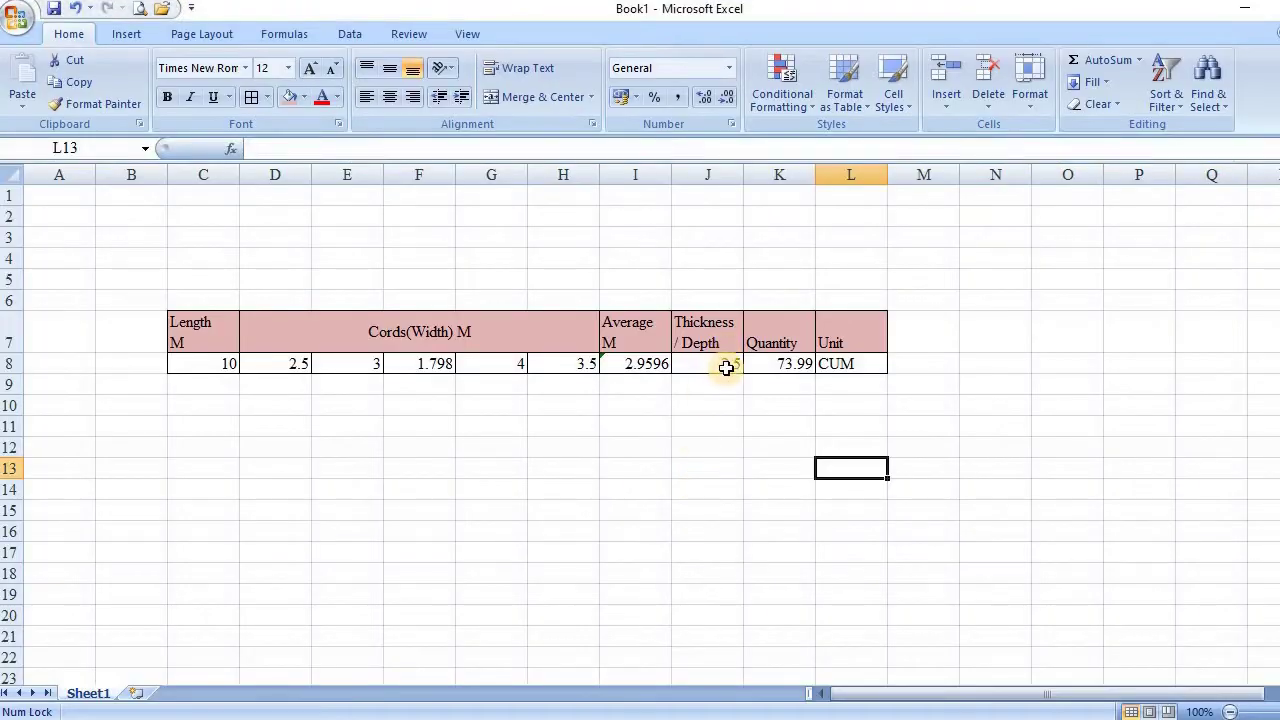
left_click(720, 366)
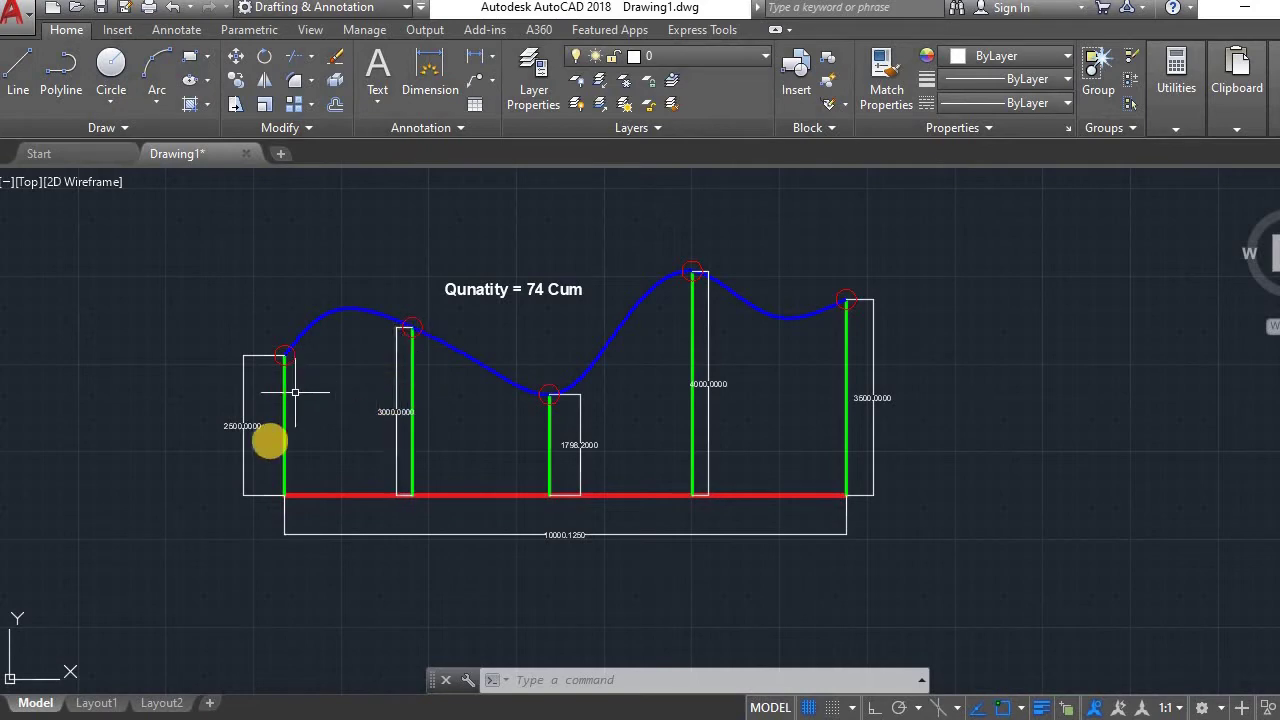
scroll(254, 424, "up", 4)
scroll(254, 425, "down", 4)
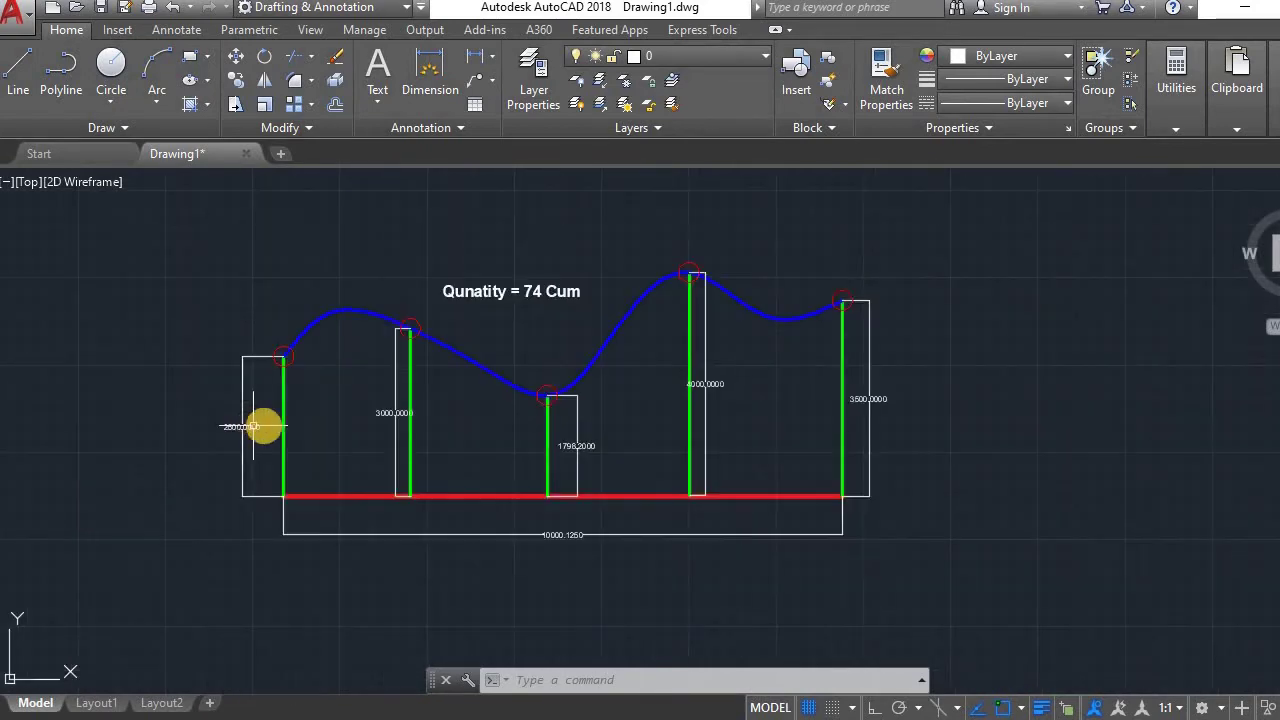
scroll(314, 391, "up", 2)
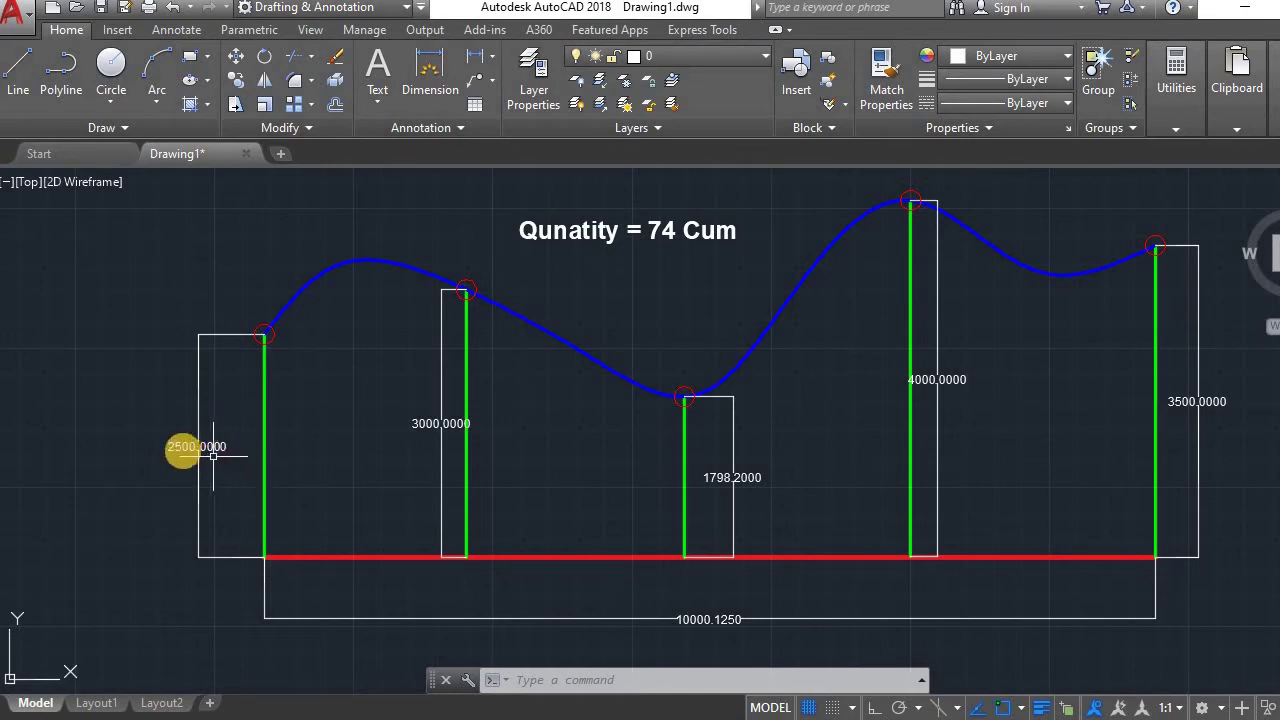
scroll(172, 440, "up", 4)
scroll(173, 440, "down", 4)
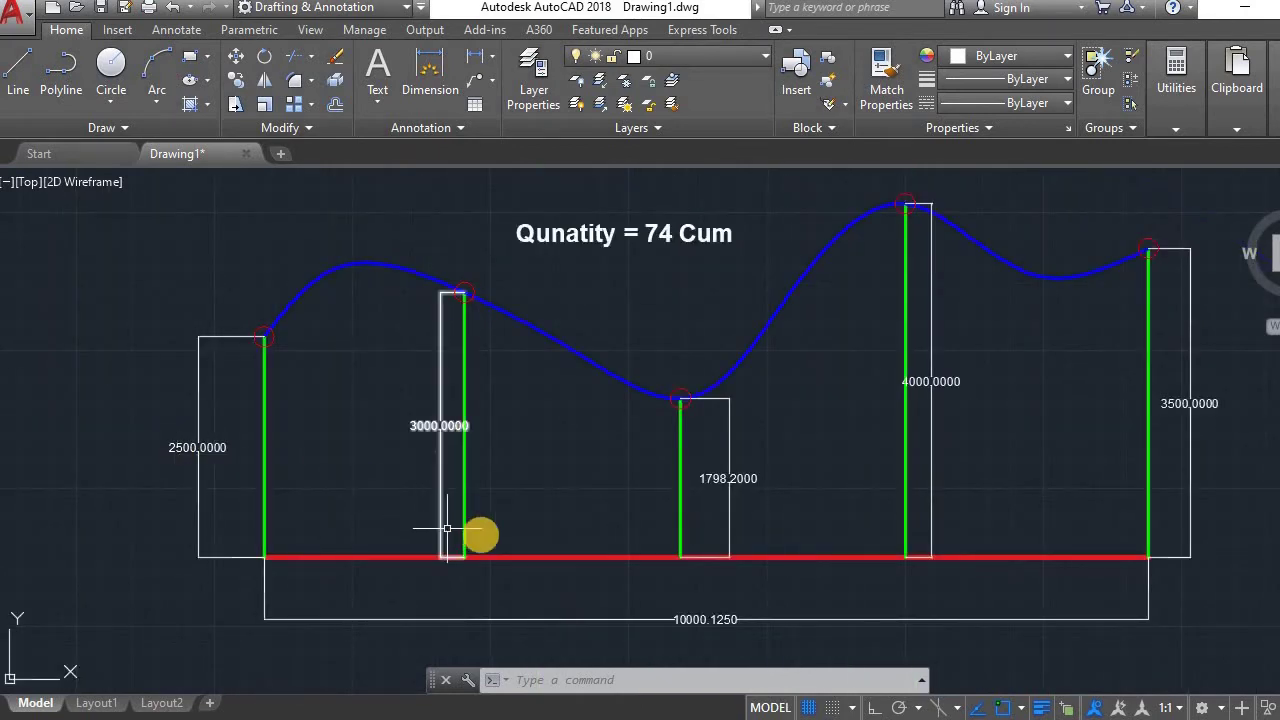
scroll(480, 531, "up", 4)
scroll(420, 409, "down", 3)
scroll(420, 409, "down", 2)
scroll(623, 443, "up", 5)
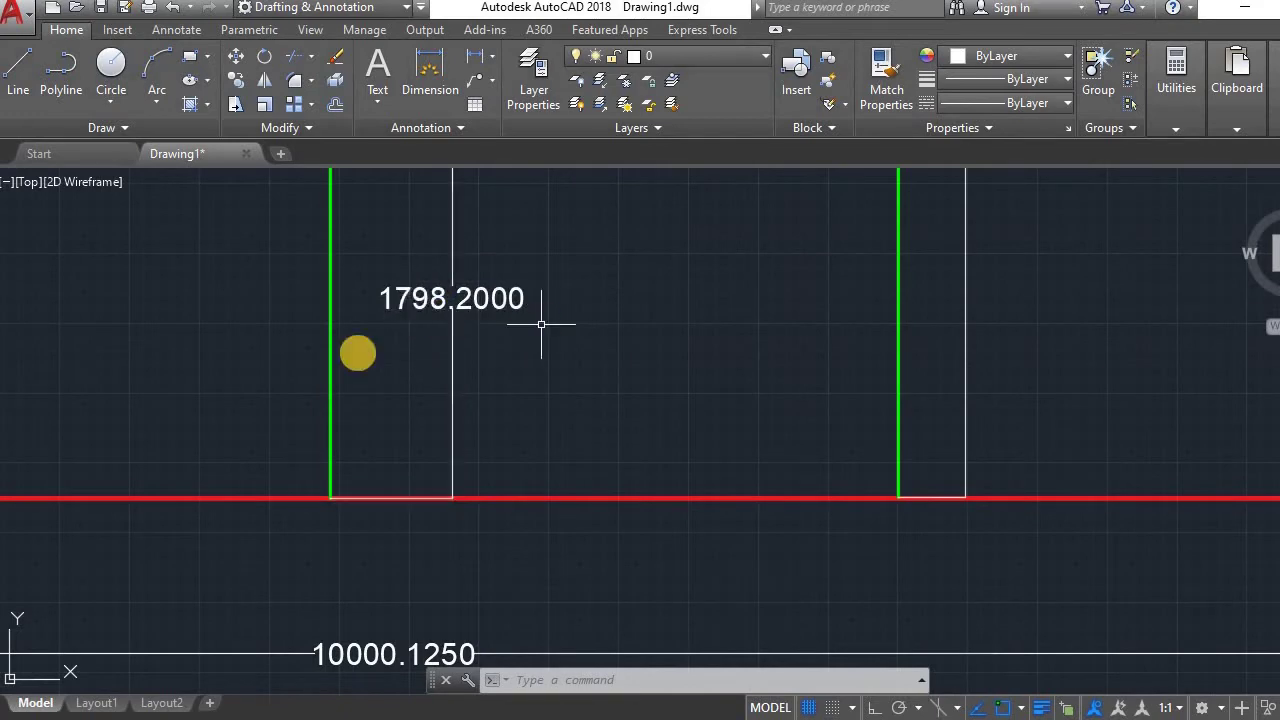
scroll(430, 354, "down", 5)
scroll(560, 280, "up", 5)
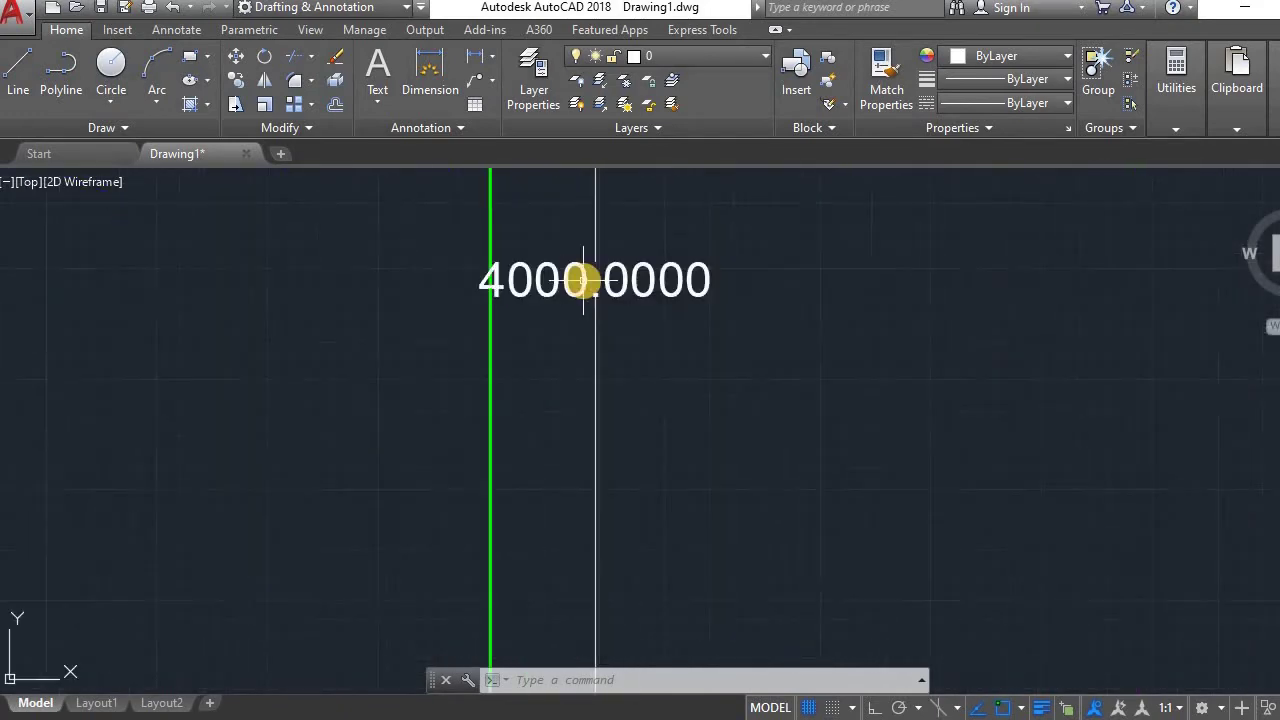
scroll(486, 277, "up", 2)
scroll(507, 285, "down", 5)
scroll(674, 323, "down", 2)
scroll(674, 323, "up", 5)
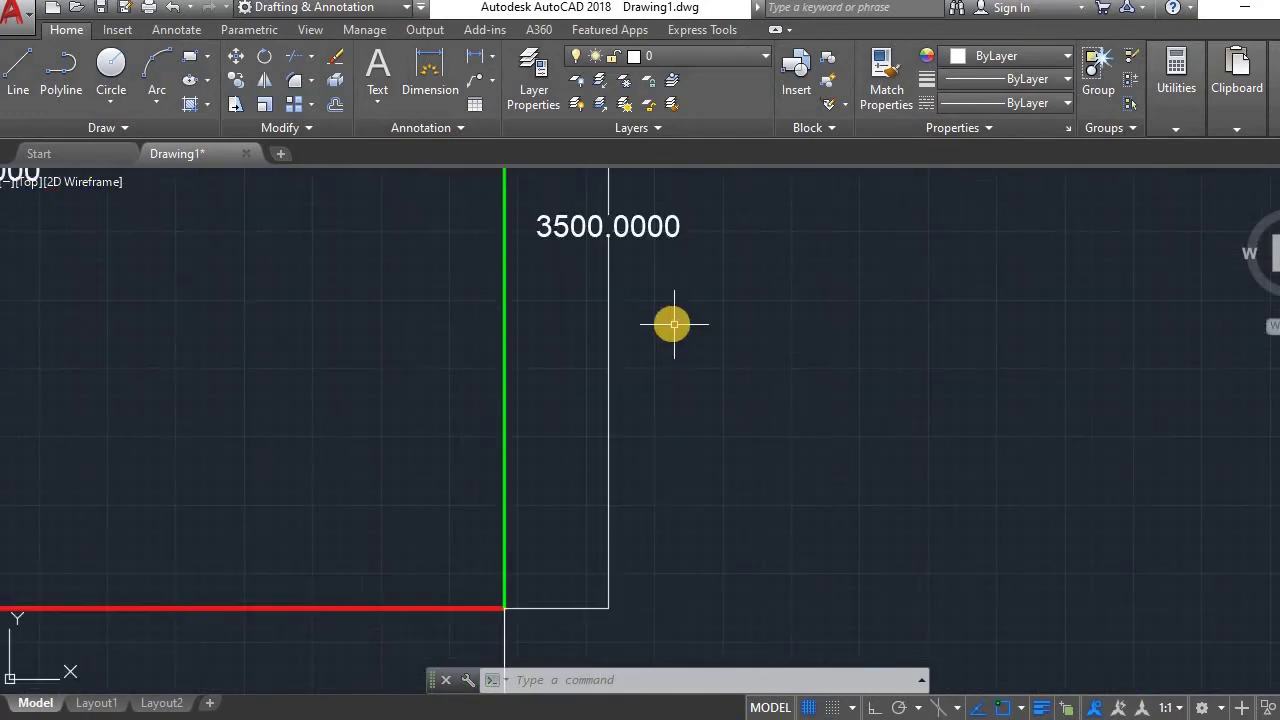
scroll(674, 323, "down", 5)
scroll(672, 323, "down", 3)
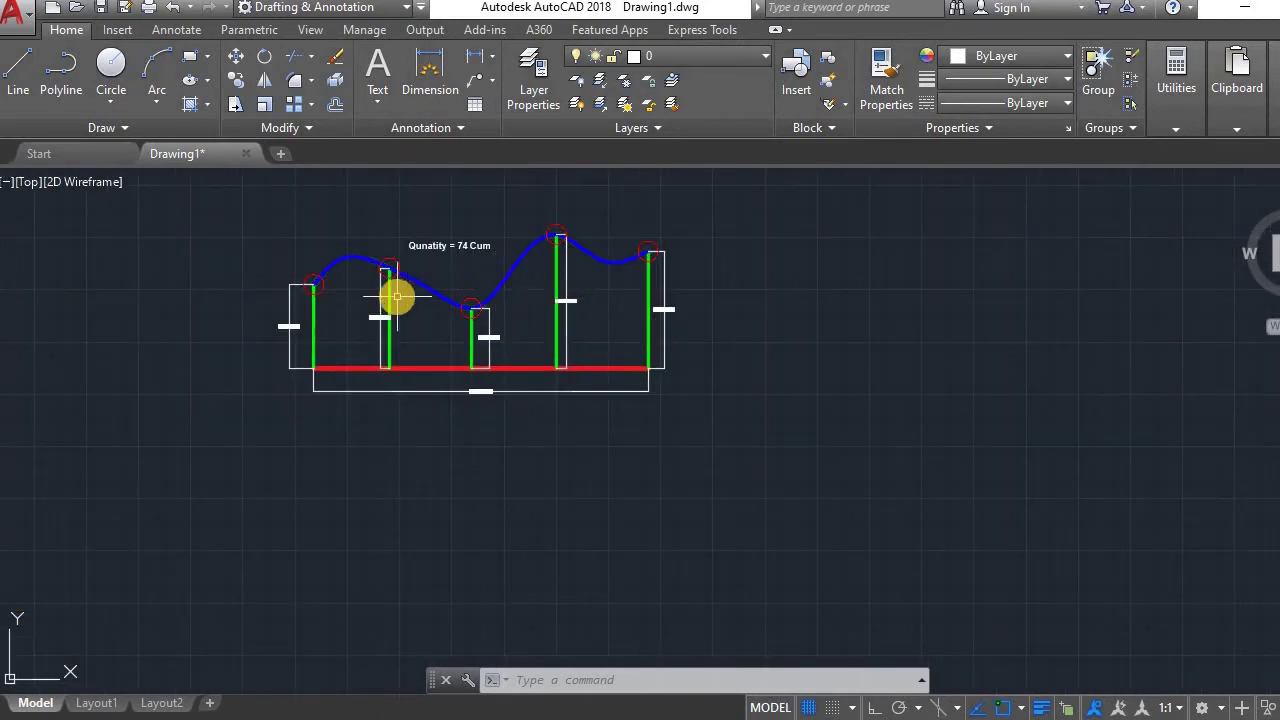
scroll(390, 290, "up", 4)
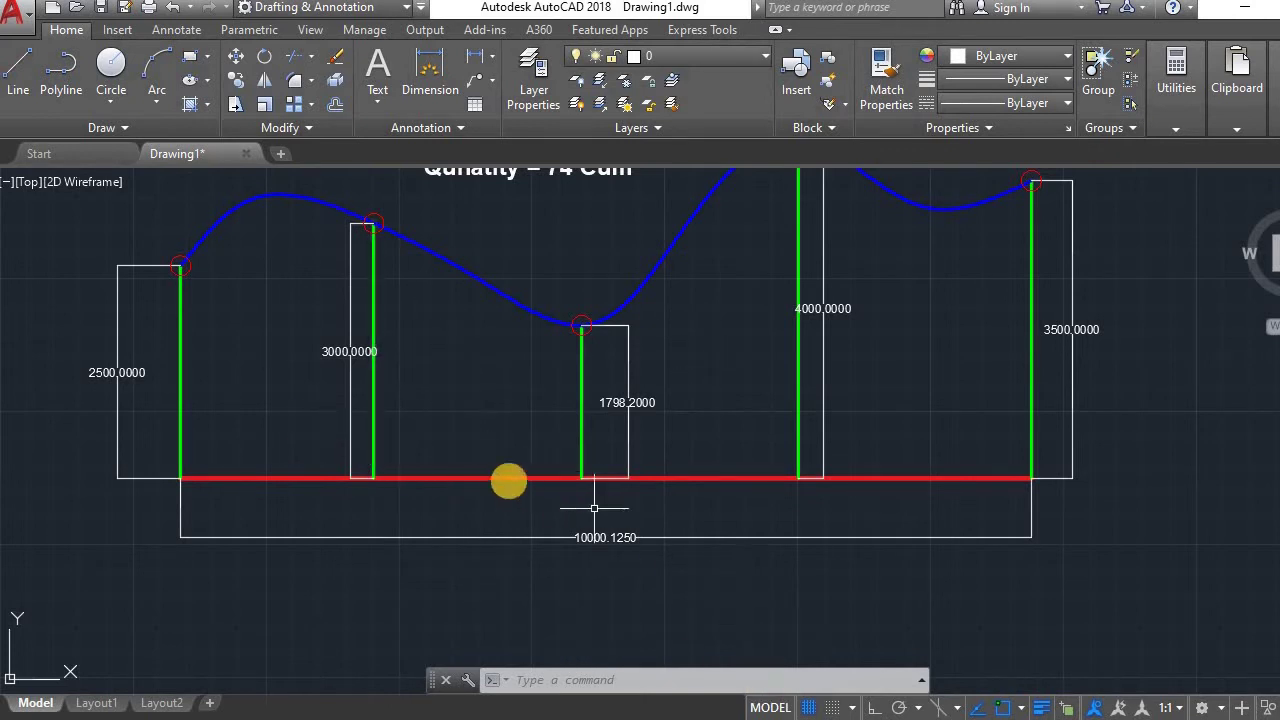
scroll(523, 521, "down", 4)
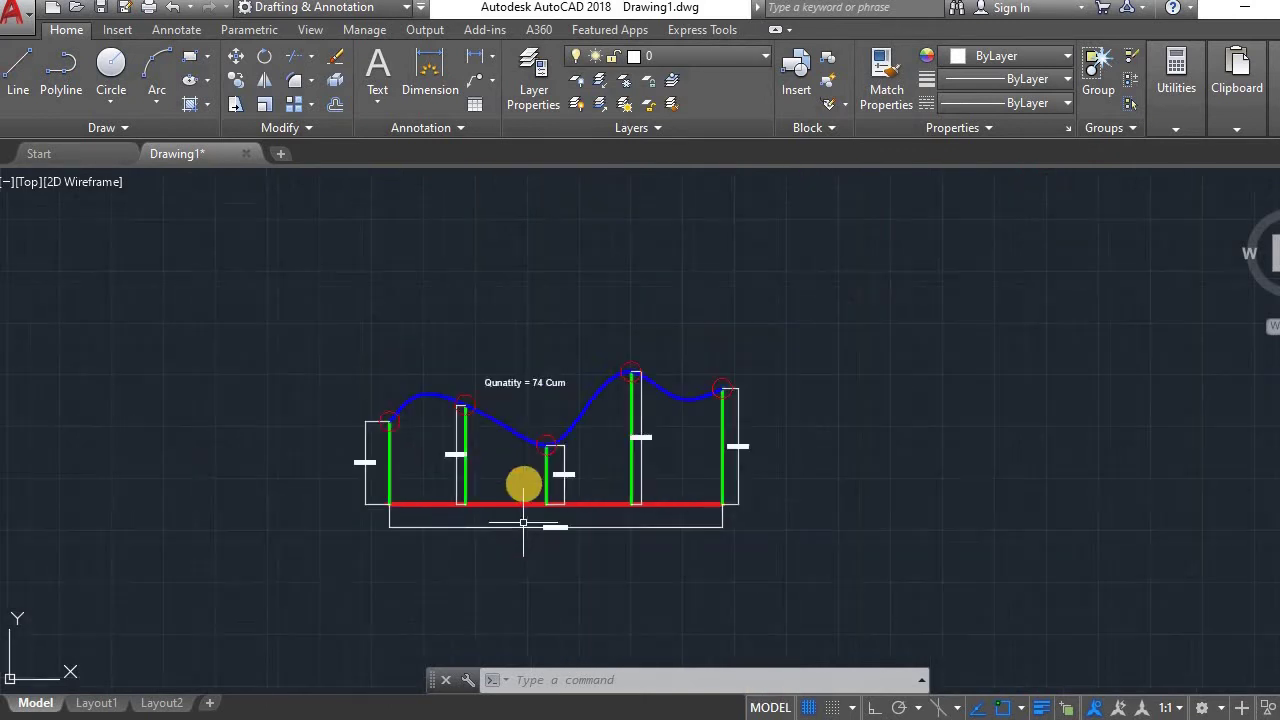
scroll(519, 413, "up", 5)
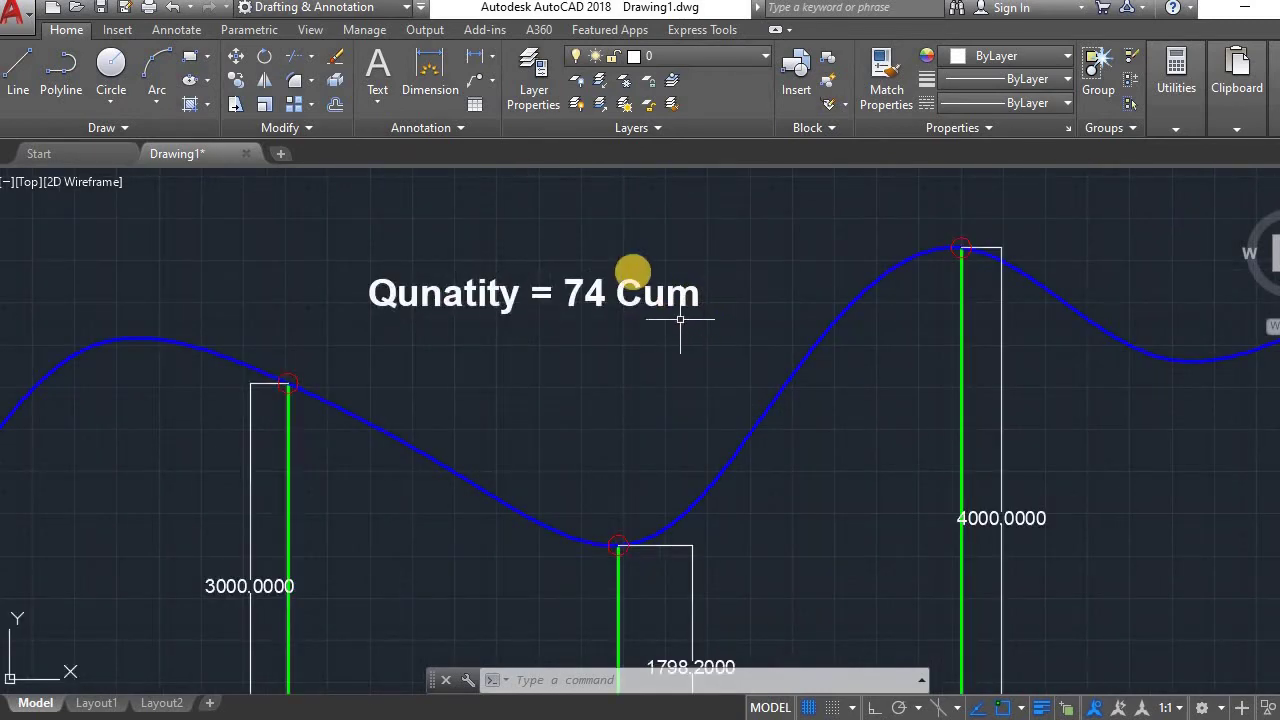
scroll(633, 270, "down", 2)
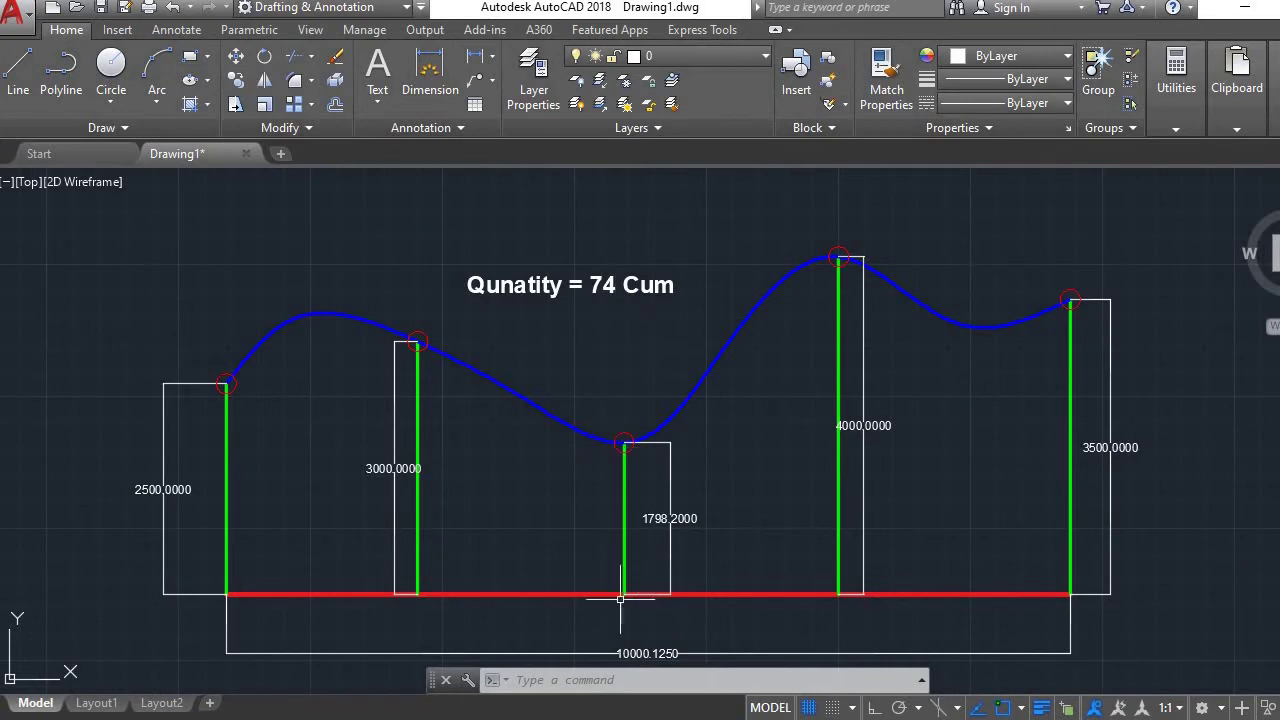
- In Excel, review length 10, depth 2.5 and ordinates 2.5, 3, 1.798, 4, 3.5 in row 8
left_click(680, 645)
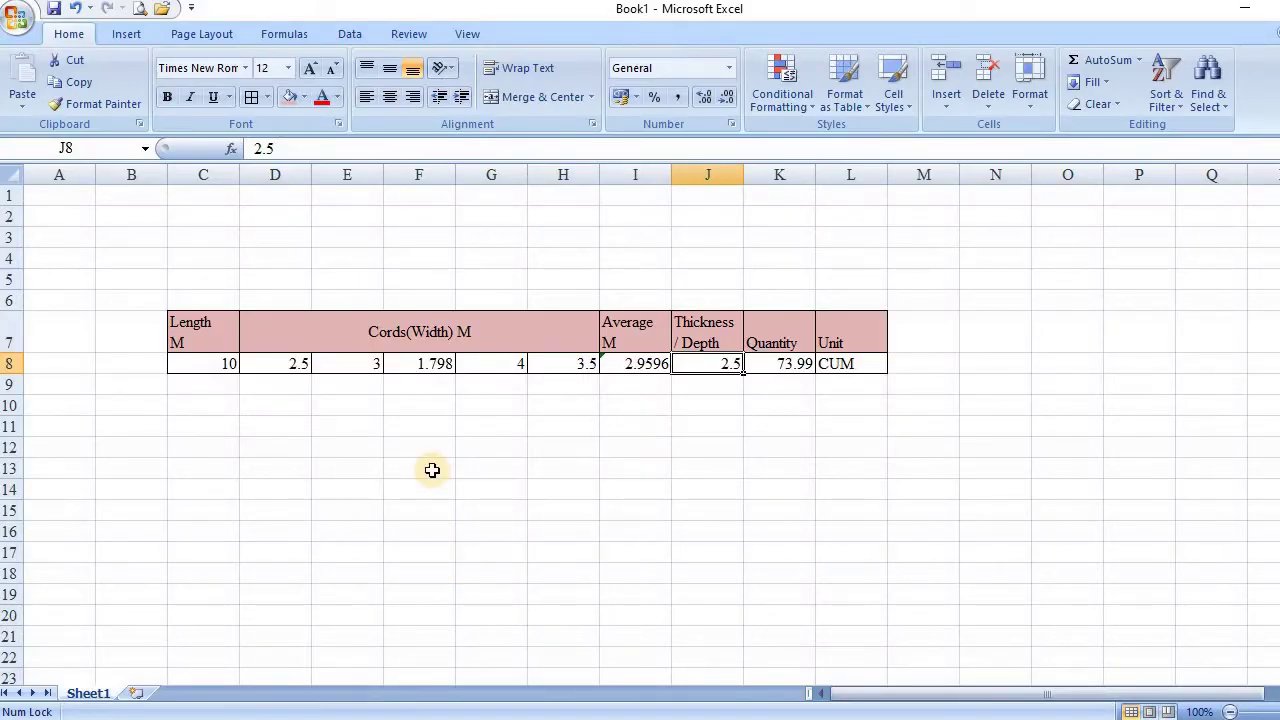
left_click(194, 368)
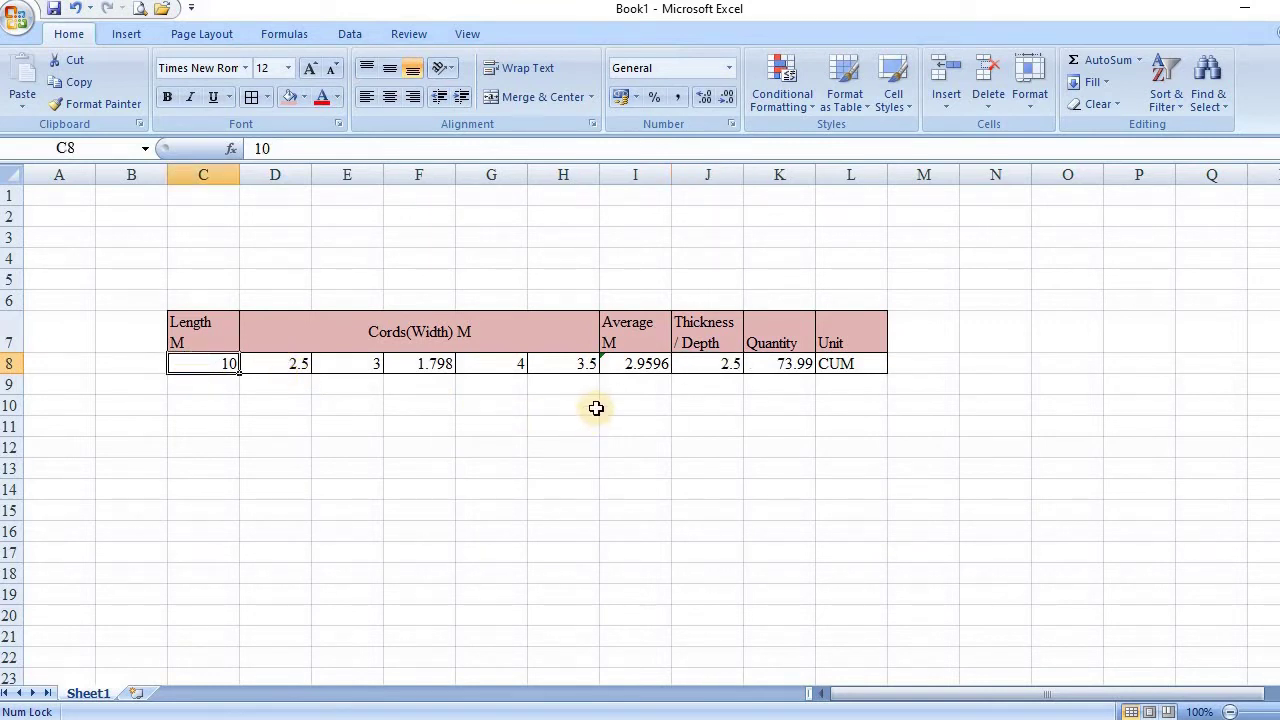
left_click(720, 364)
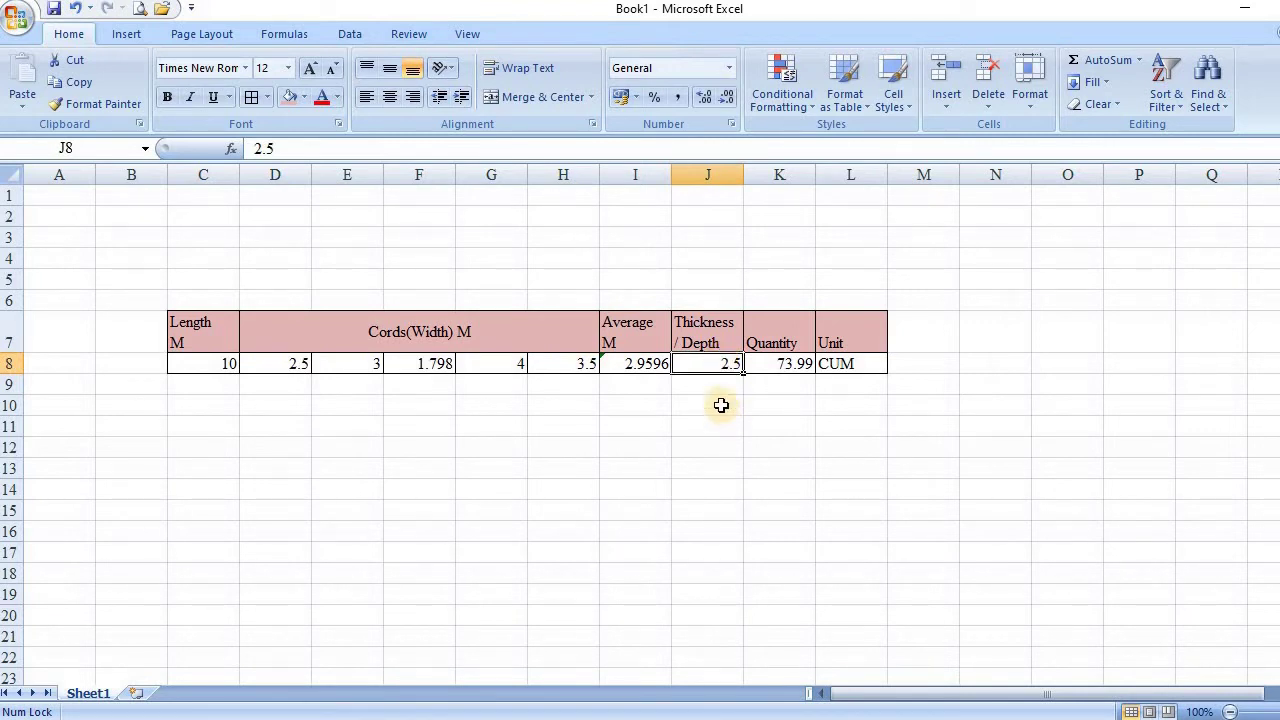
left_click(286, 367)
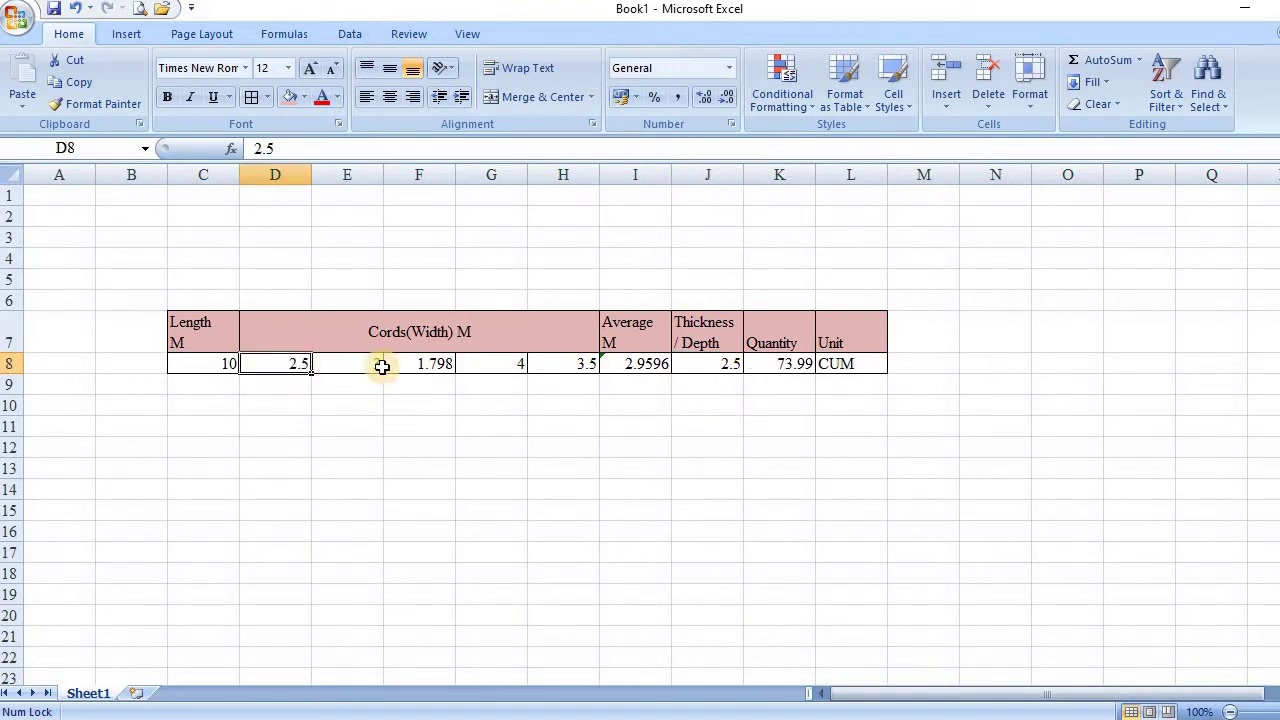
left_click(380, 367)
left_click(430, 365)
left_click(500, 365)
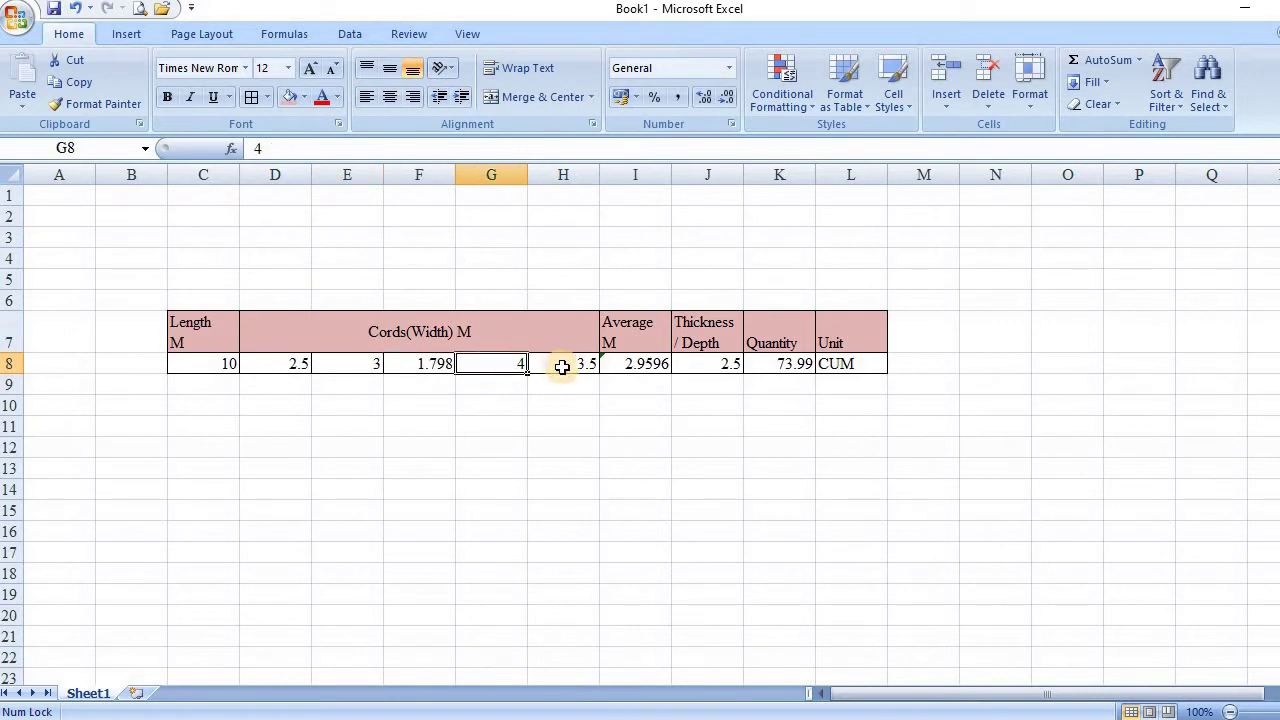
left_click(565, 366)
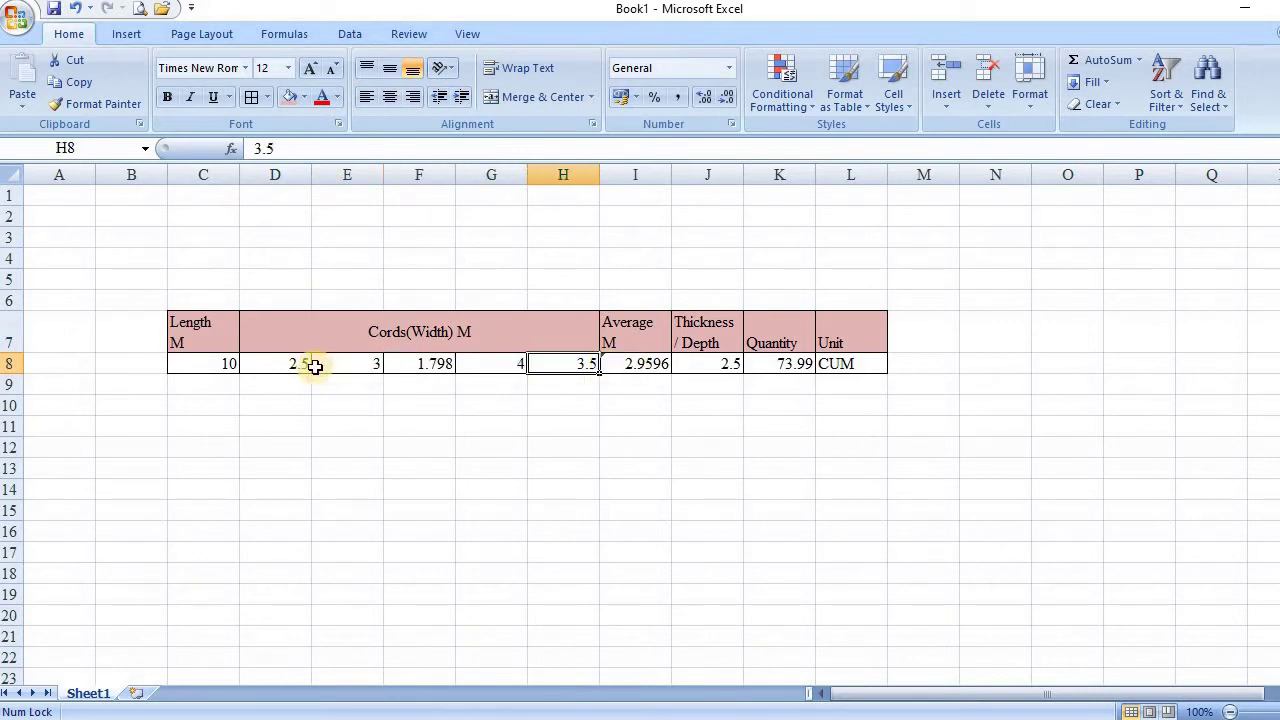
- Recheck the five ordinate cells D8 through H8, ending at 3.5 in H8
left_click(277, 367)
left_click(355, 366)
left_click(435, 367)
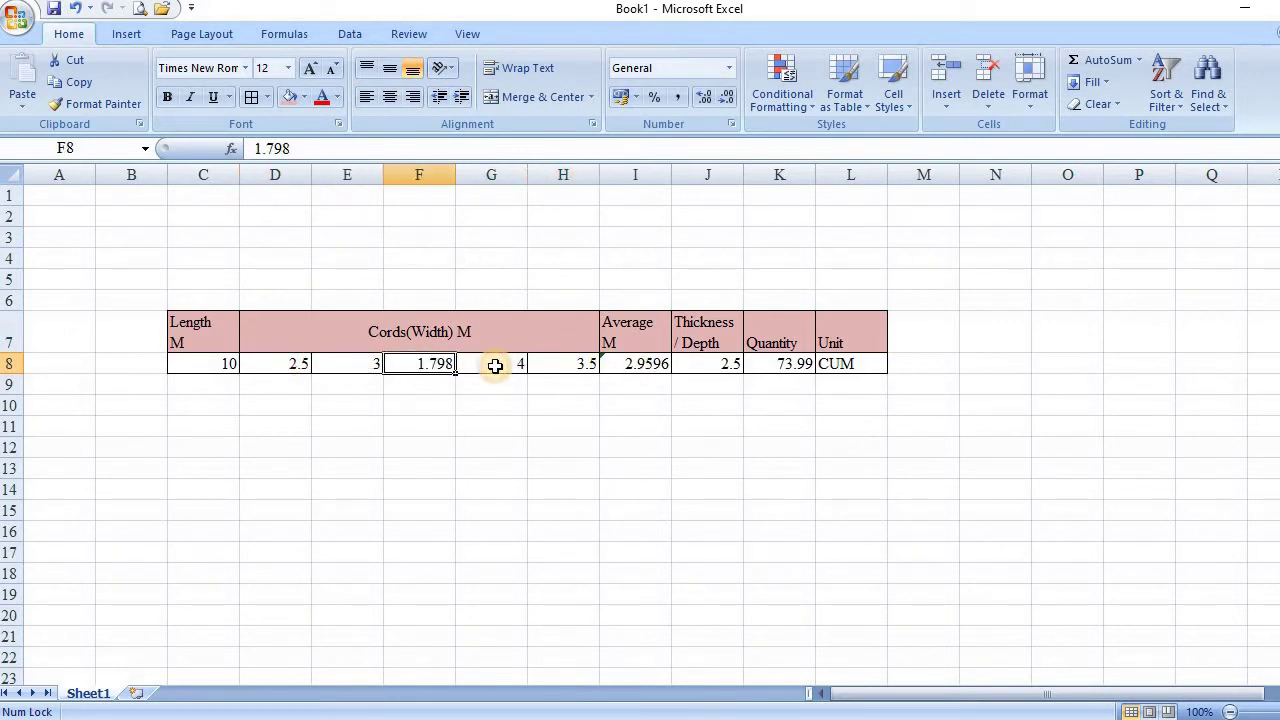
left_click(495, 366)
left_click(545, 366)
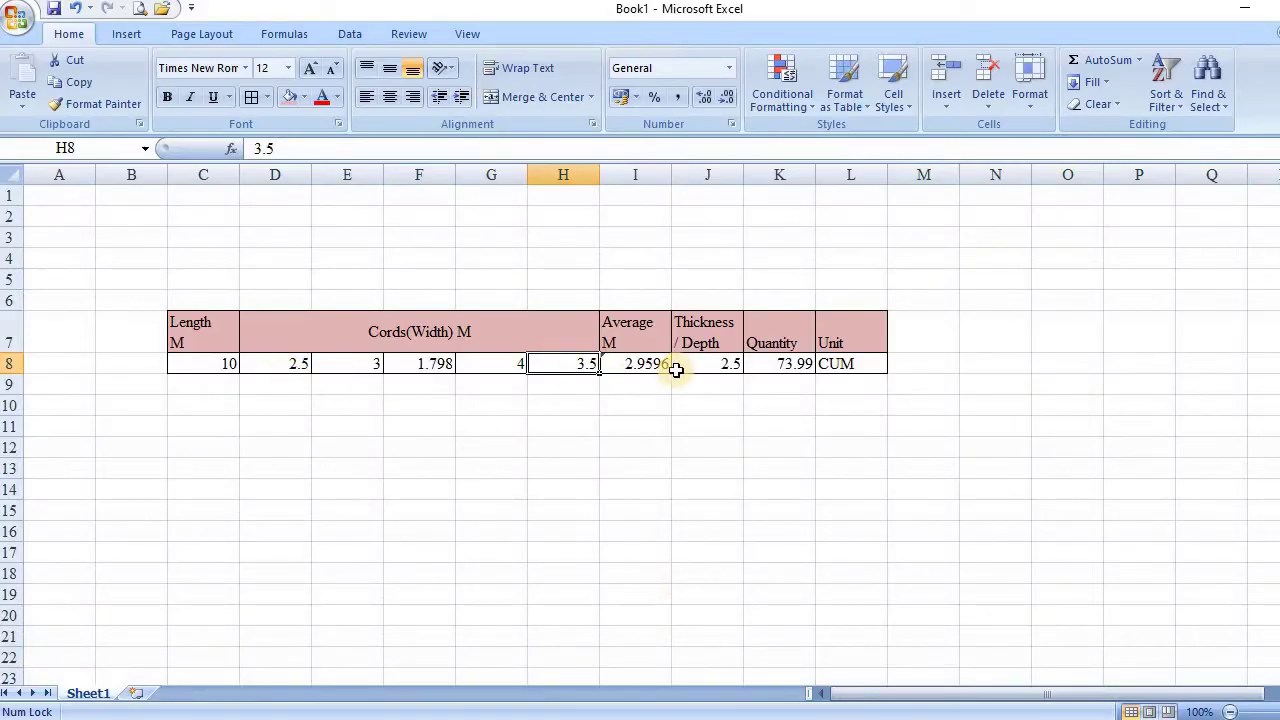
left_click(638, 365)
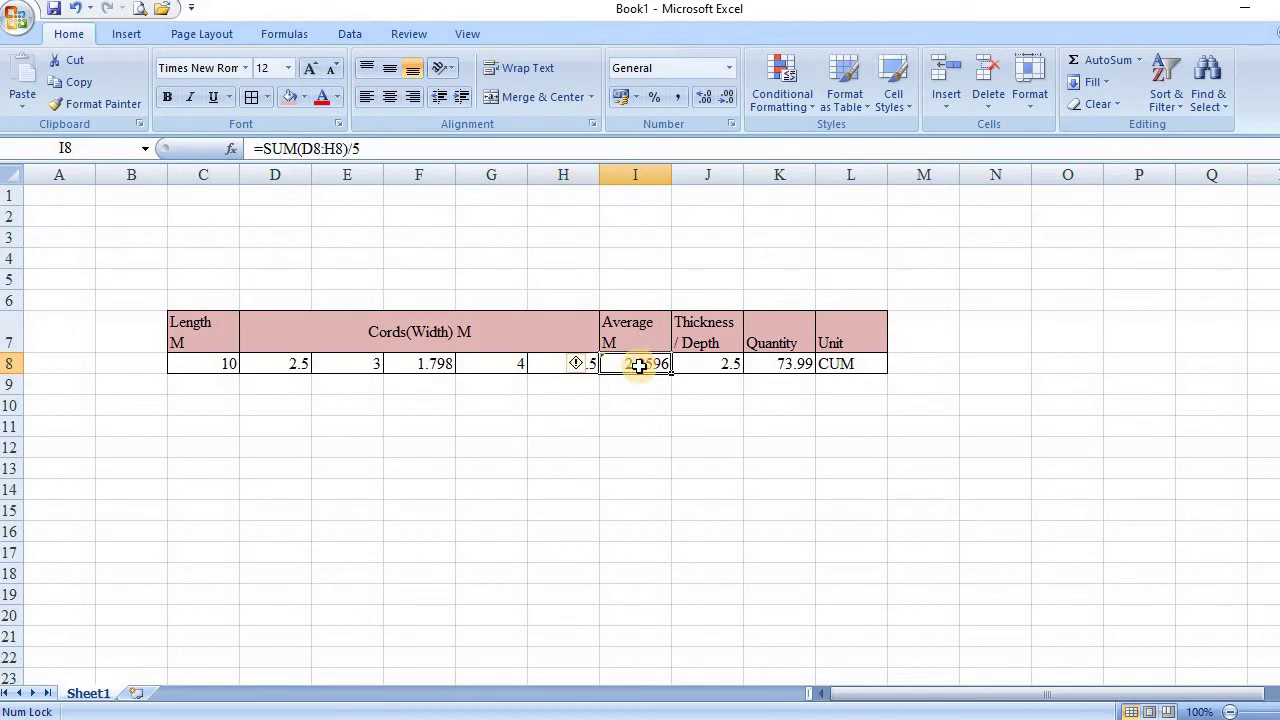
double_click(640, 364)
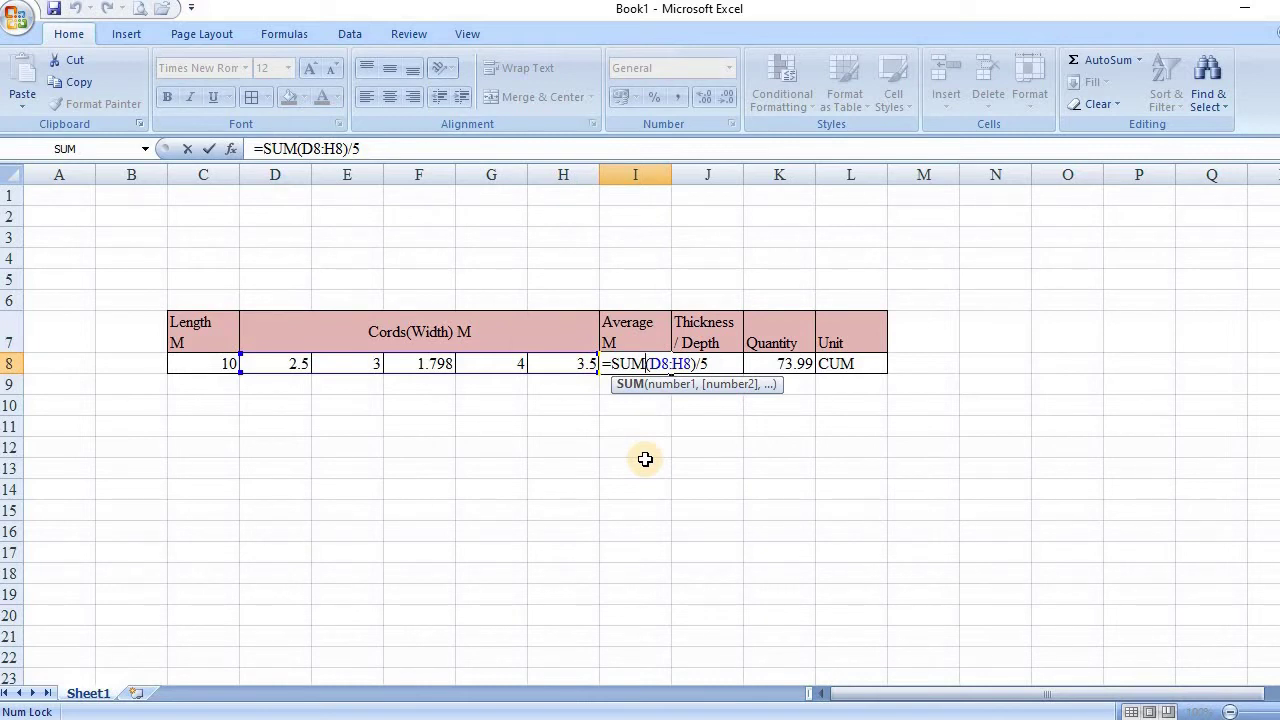
key("Return")
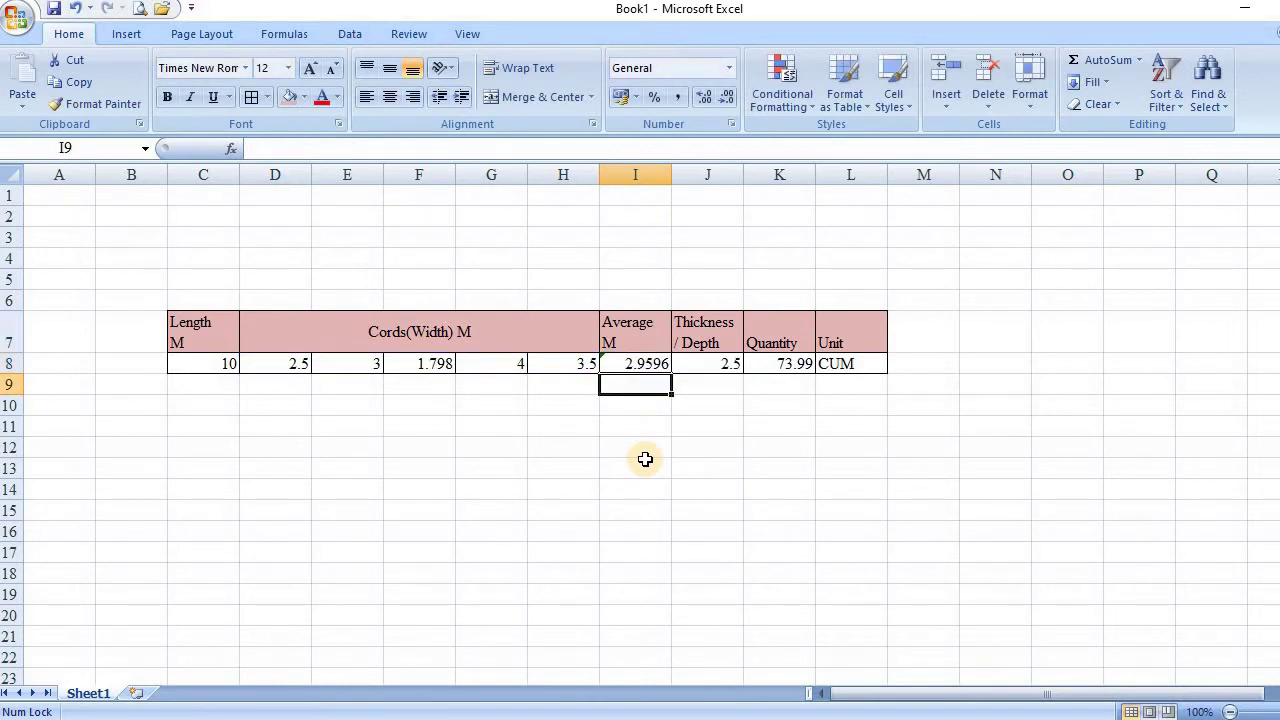
left_click(780, 364)
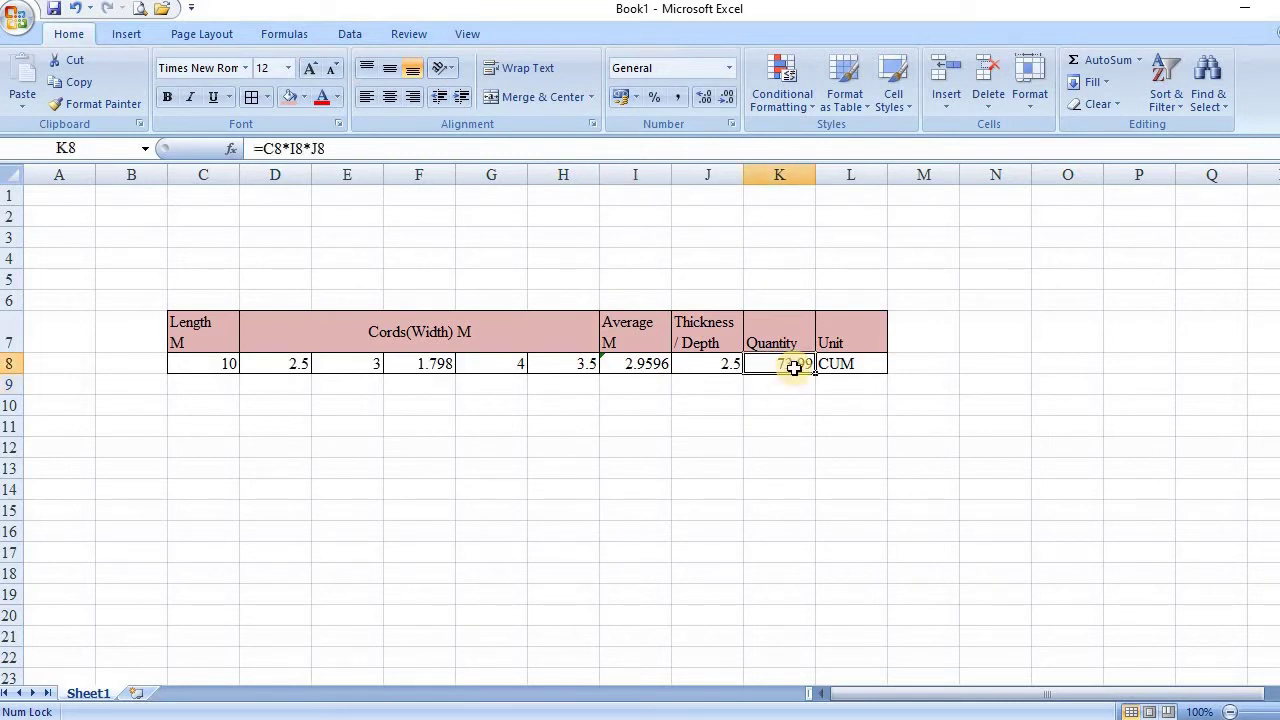
double_click(793, 364)
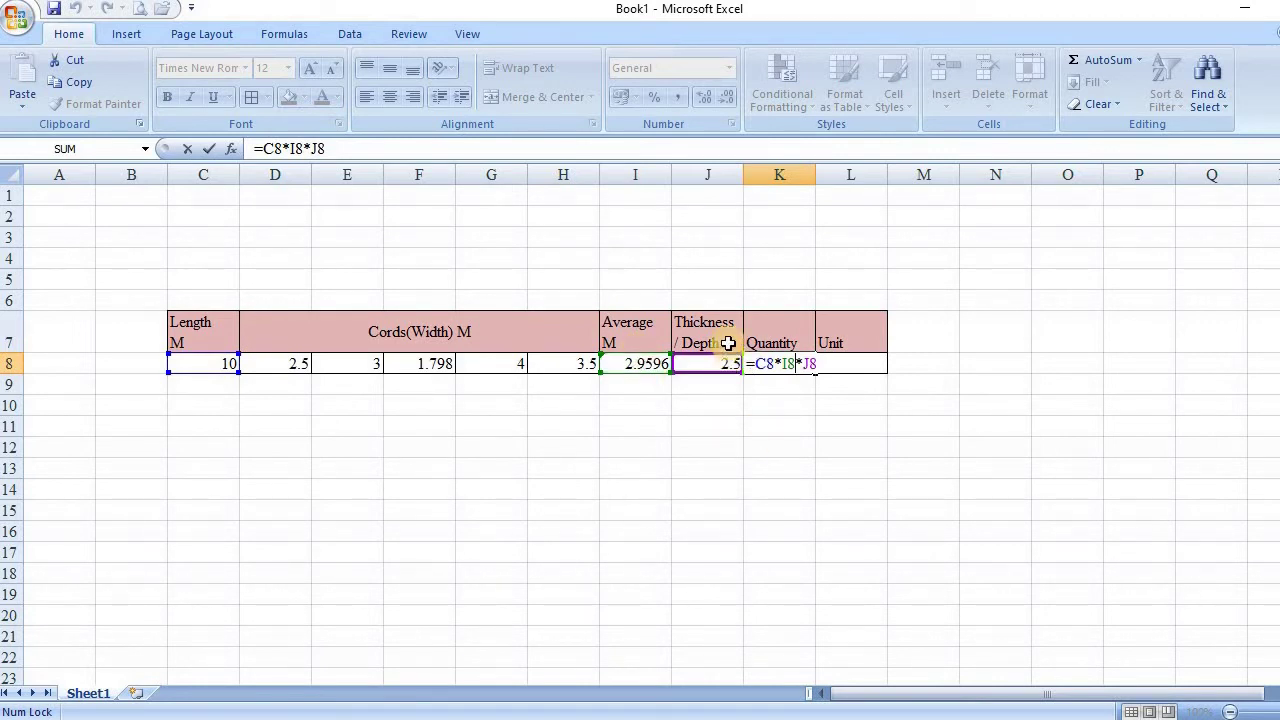
key("Return")
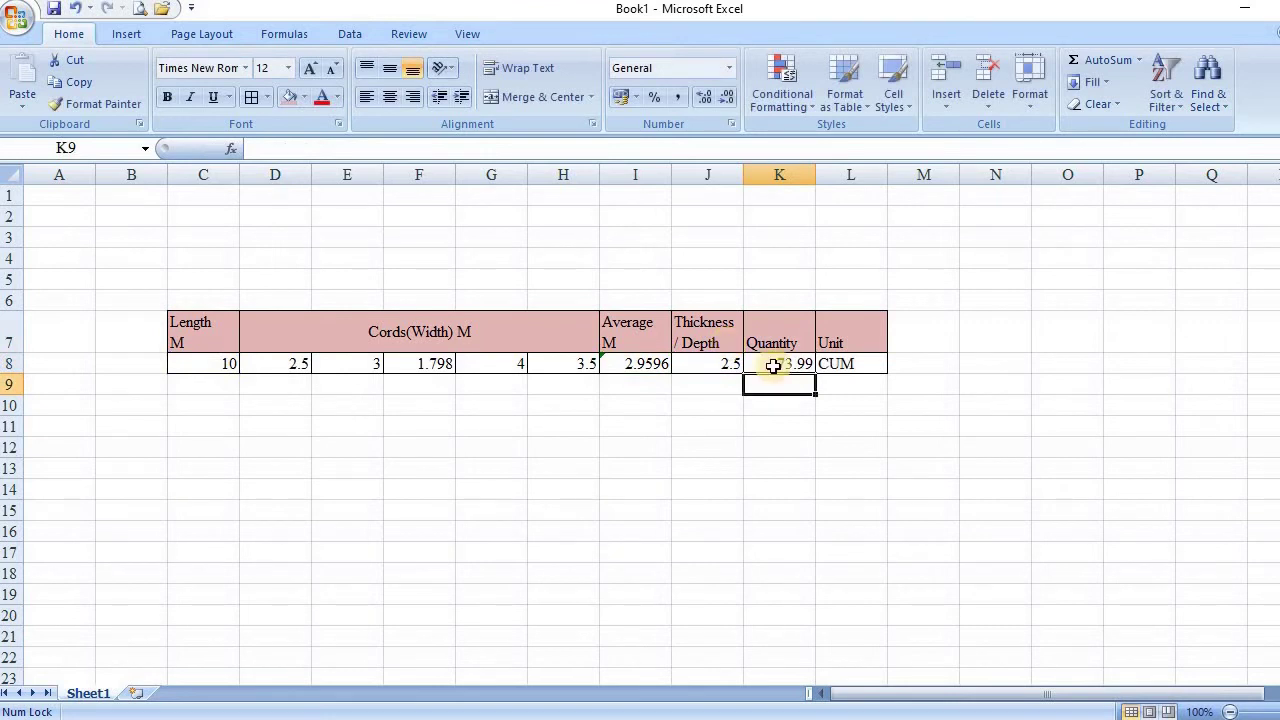
left_click(790, 364)
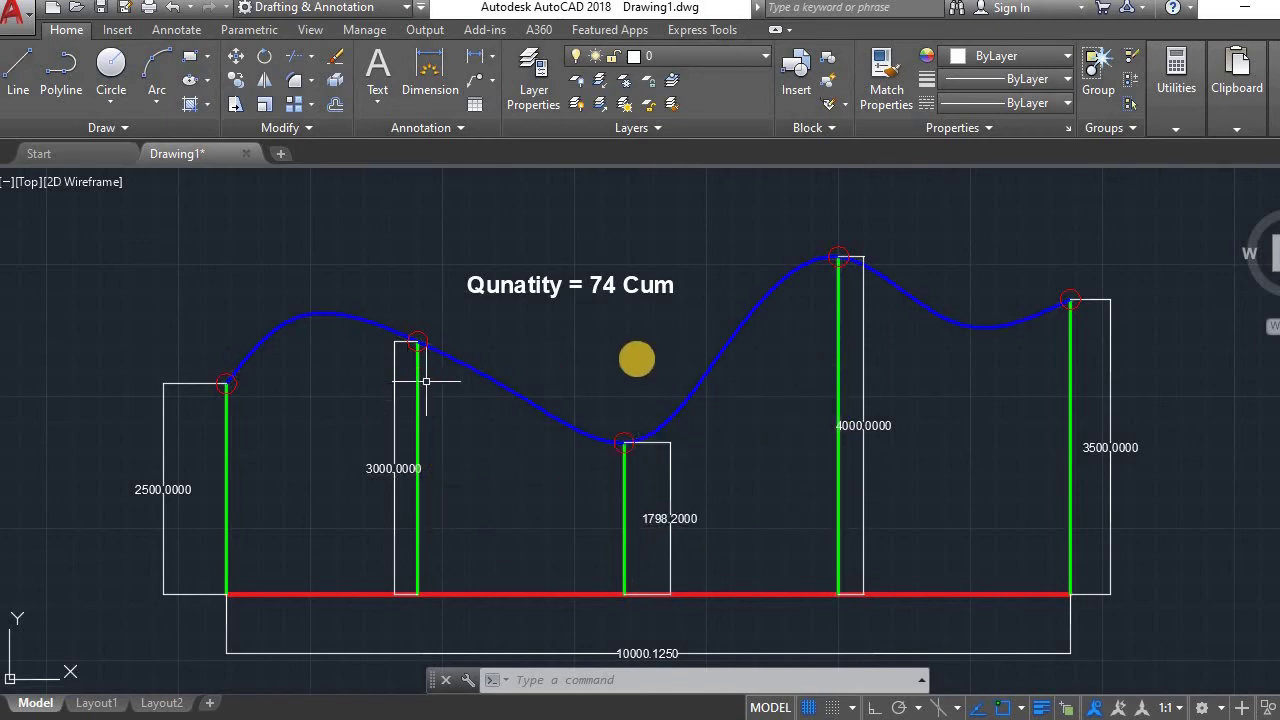
- Zoom the AutoCAD view to fit the profile and its 'Qunatity = 74 Cum' label
scroll(634, 383, "down", 6)
scroll(640, 383, "up", 4)
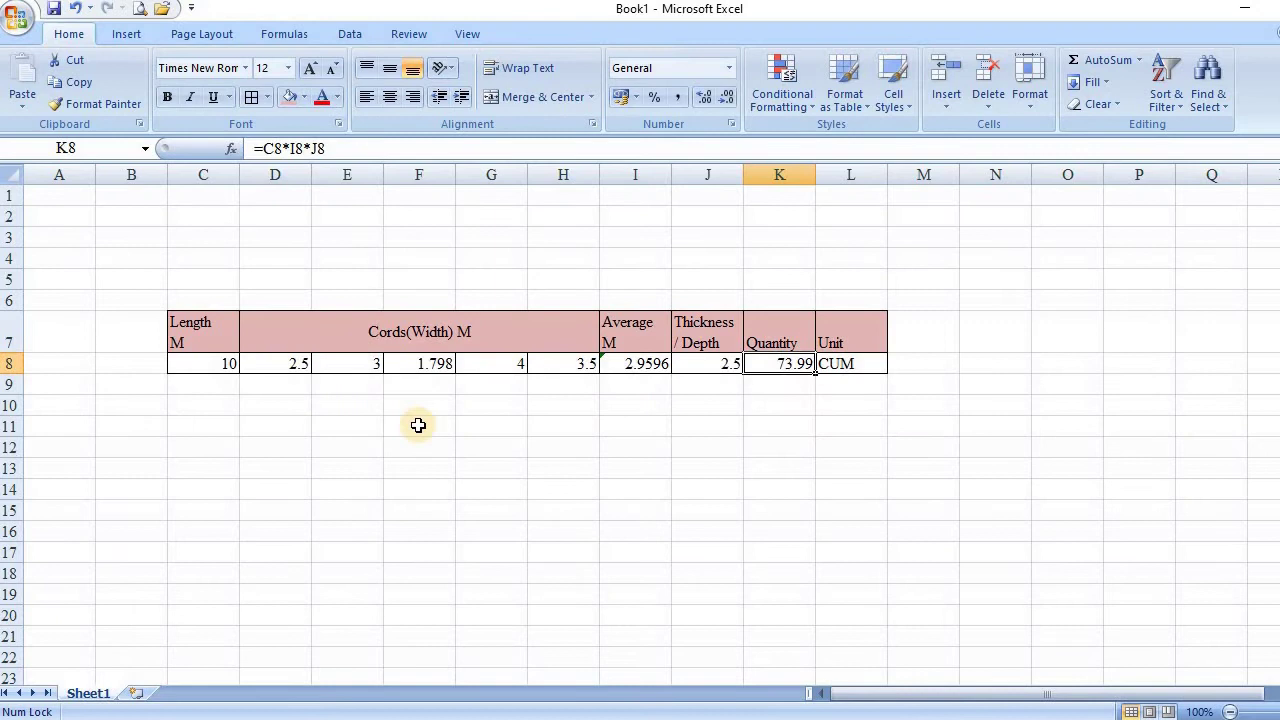
left_click(417, 410)
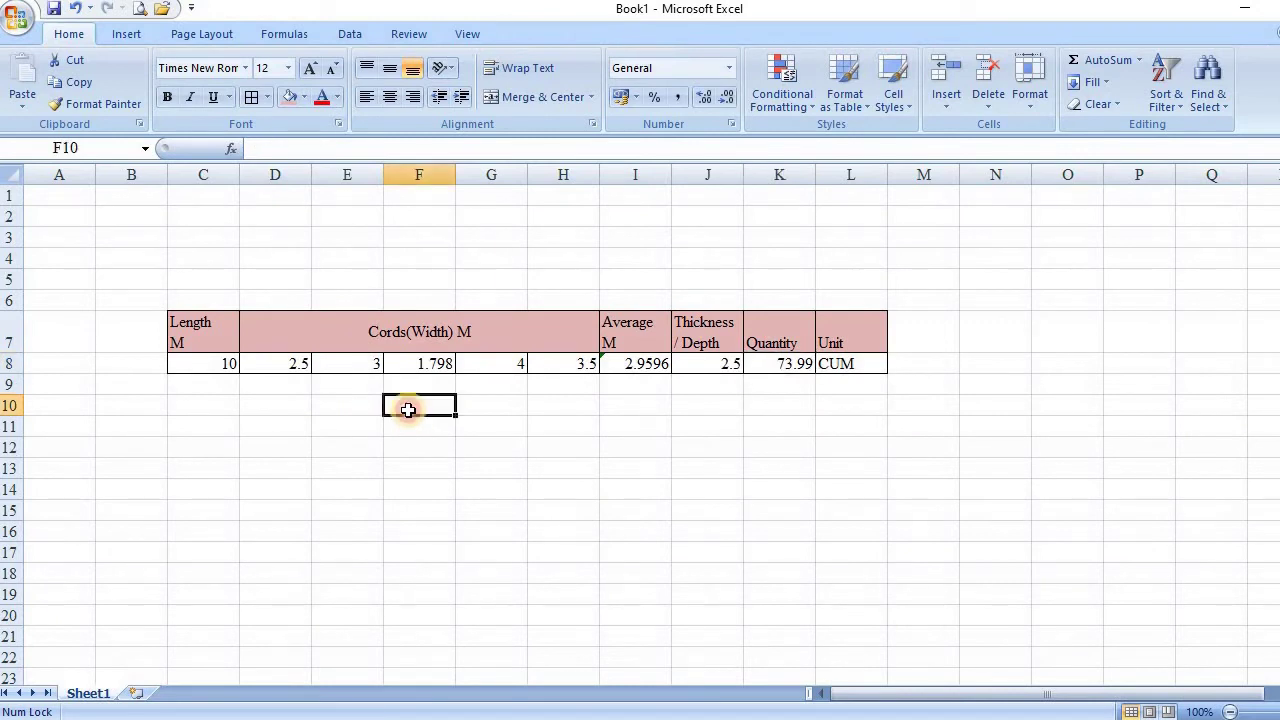
left_click(294, 400)
left_click(338, 386)
left_click(236, 386)
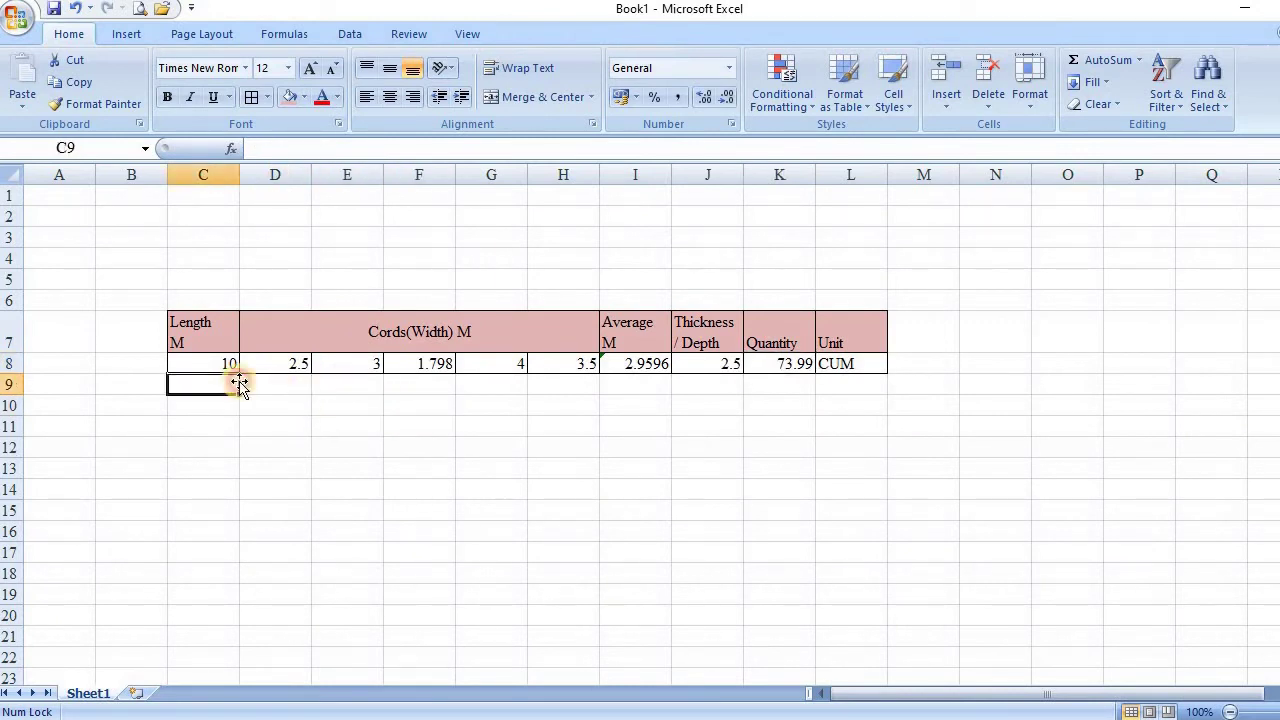
left_click(285, 388)
left_click(372, 402)
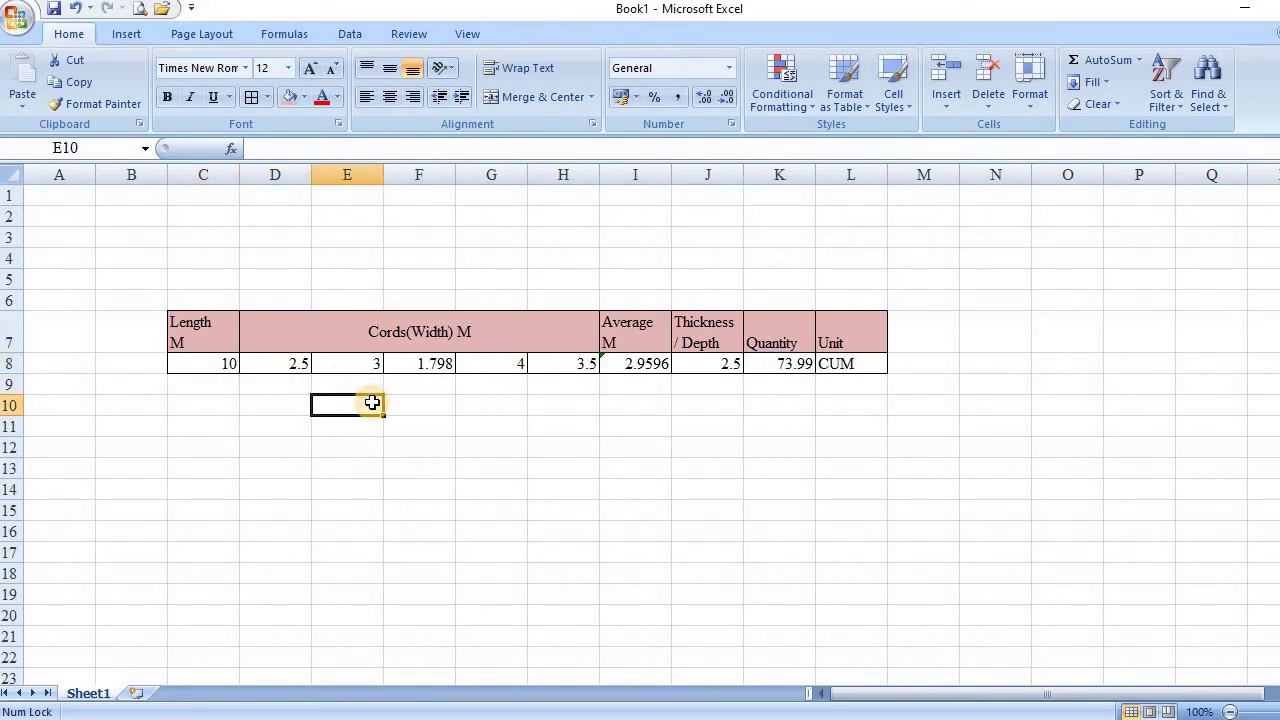
left_click(422, 399)
left_click(480, 387)
left_click(405, 384)
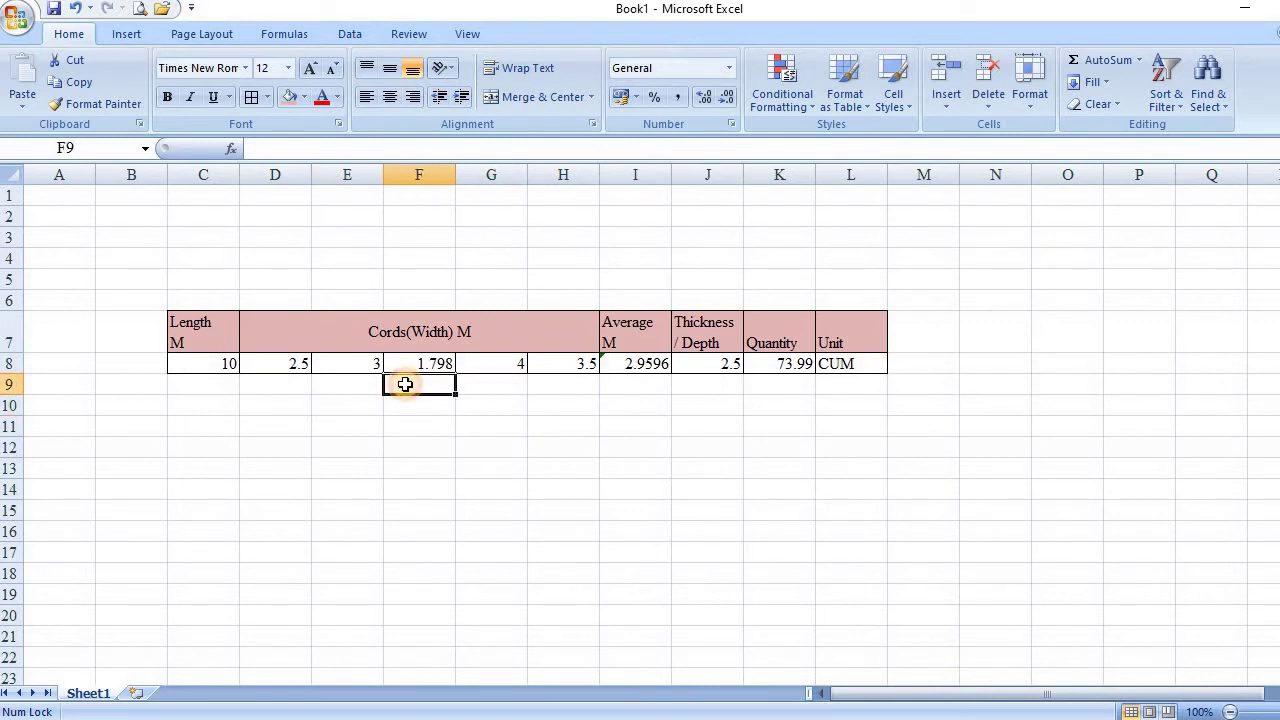
left_click(485, 391)
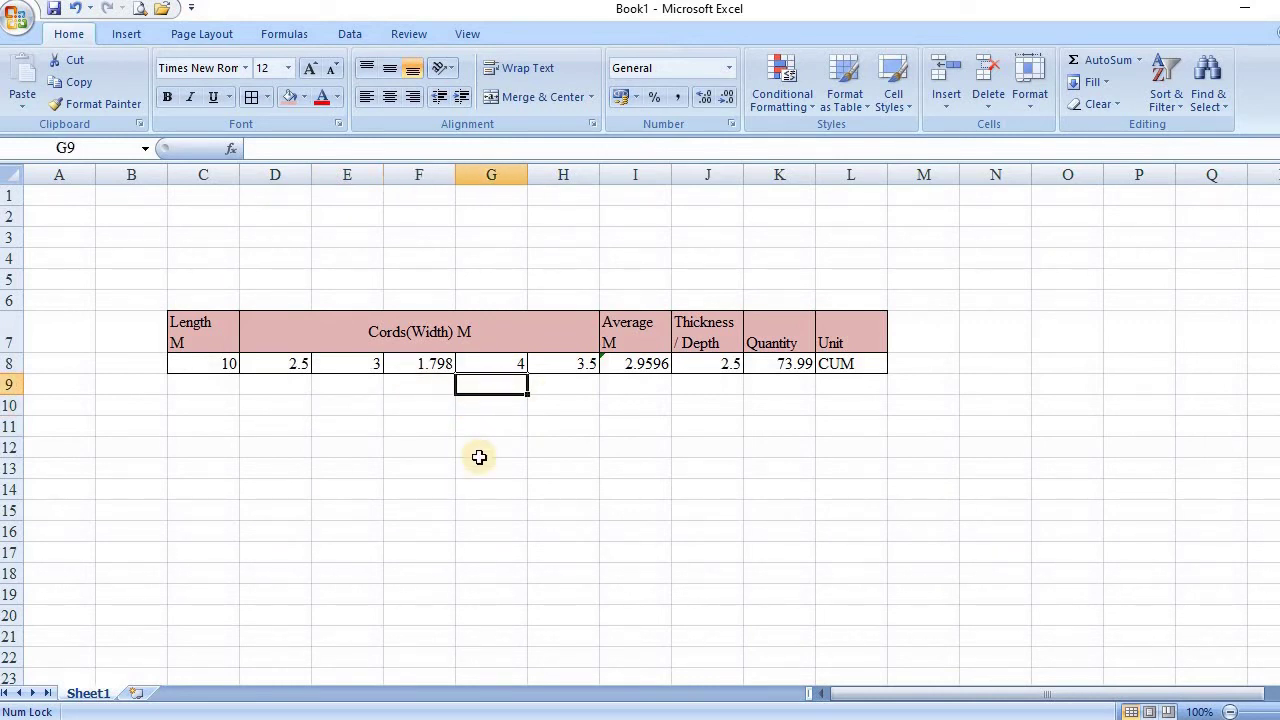
left_click(412, 404)
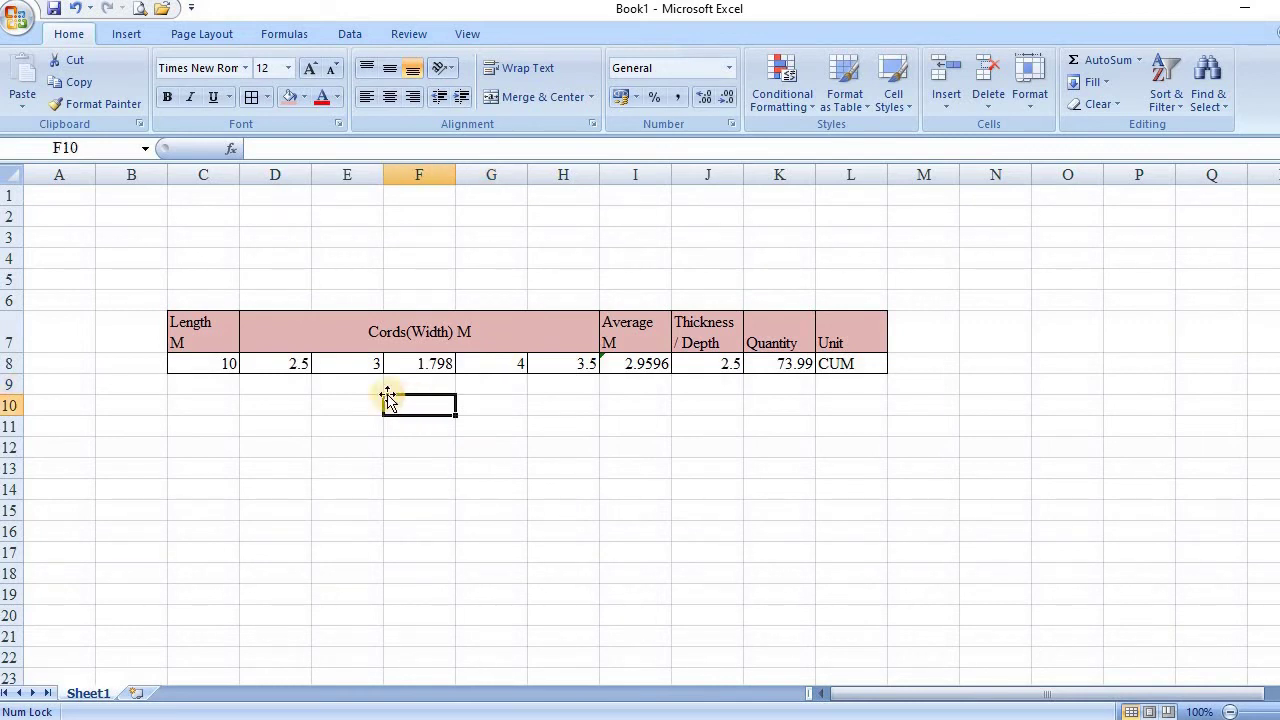
left_click(360, 377)
left_click(357, 421)
left_click(409, 409)
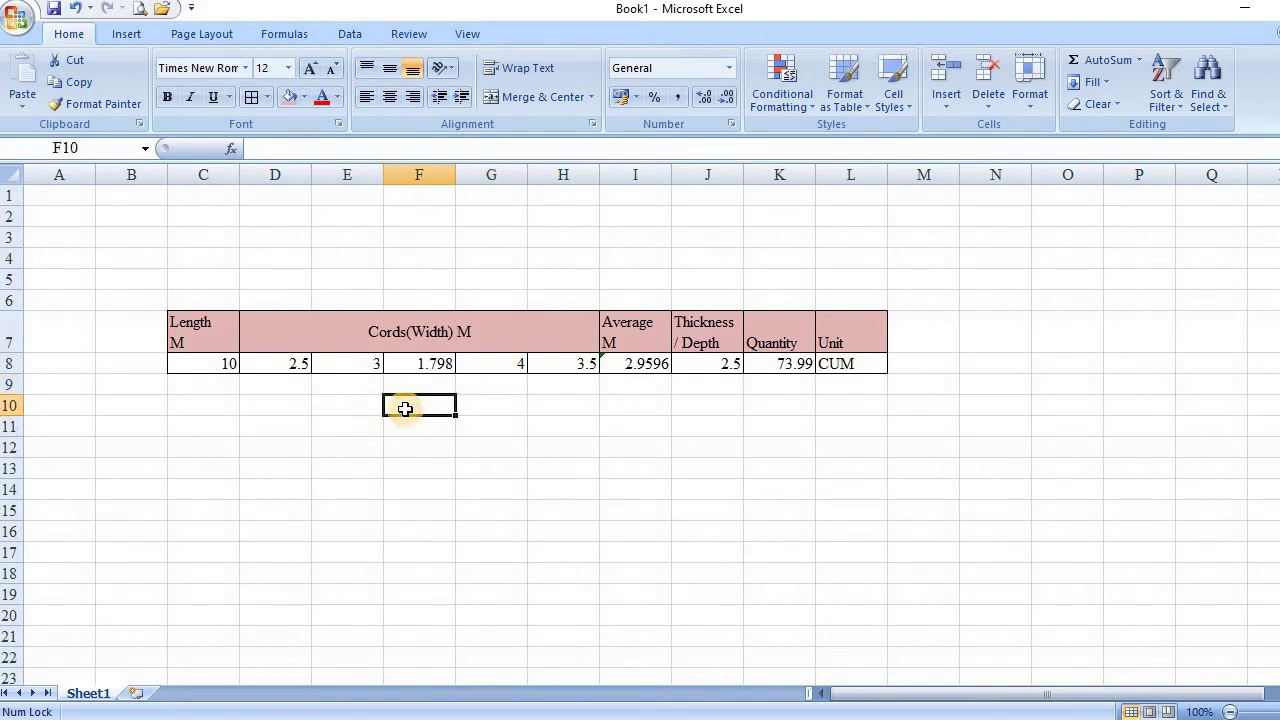
left_click(373, 409)
left_click(439, 419)
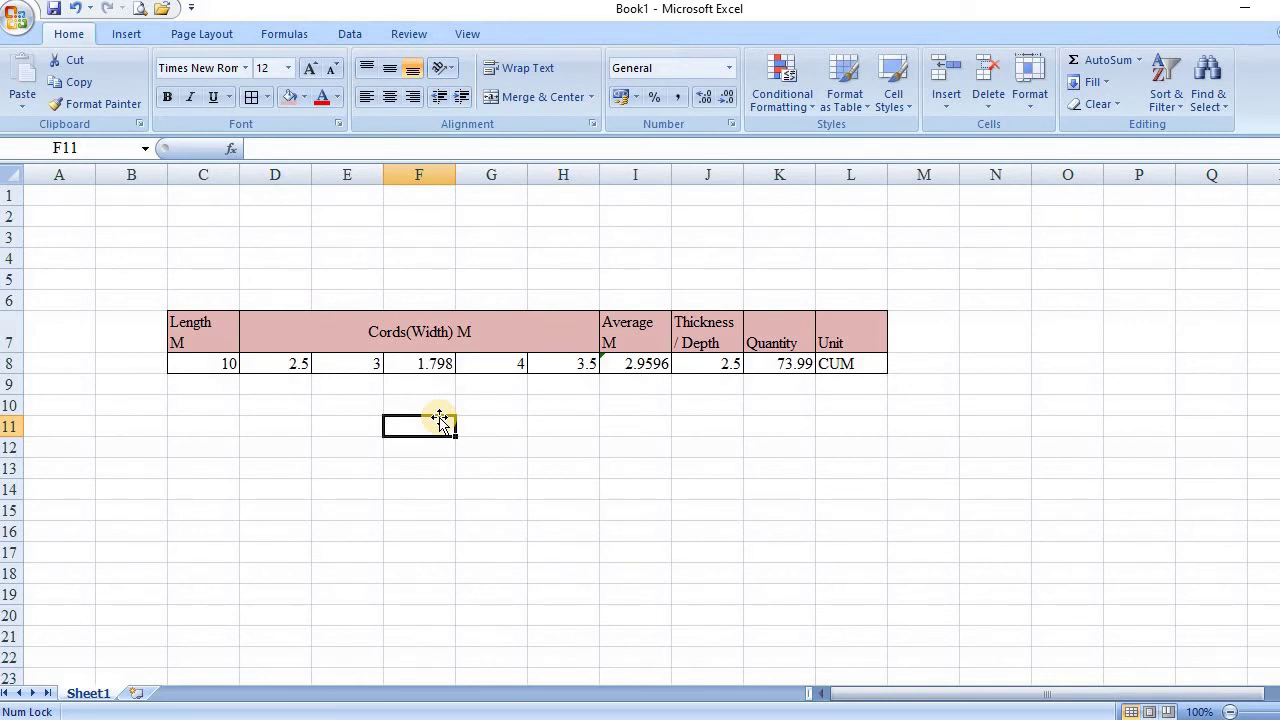
left_click(805, 360)
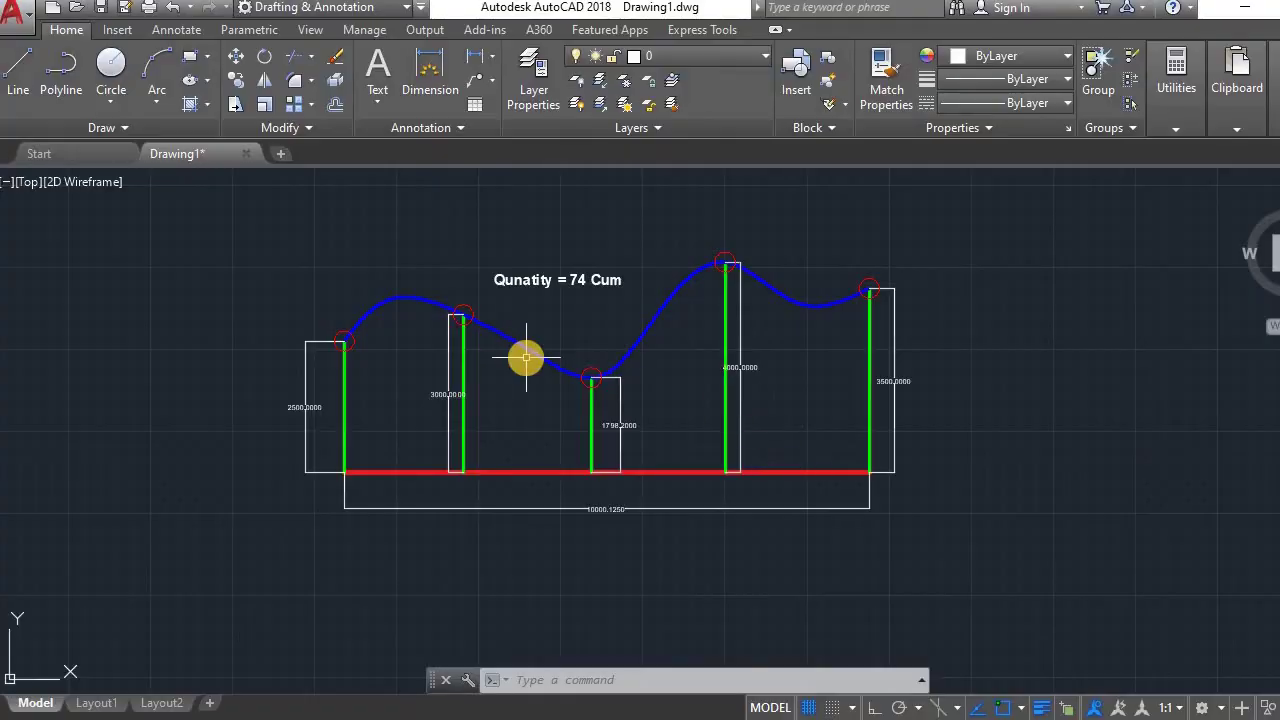
scroll(558, 350, "up", 2)
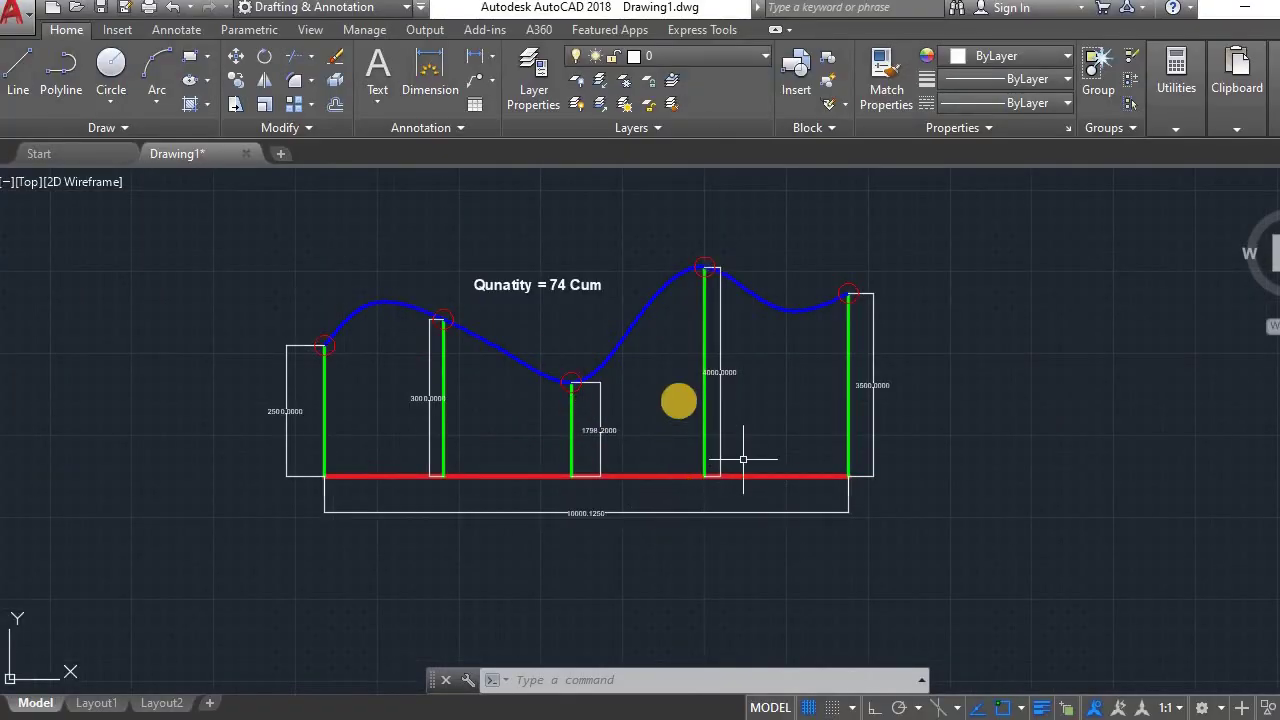
scroll(548, 380, "up", 2)
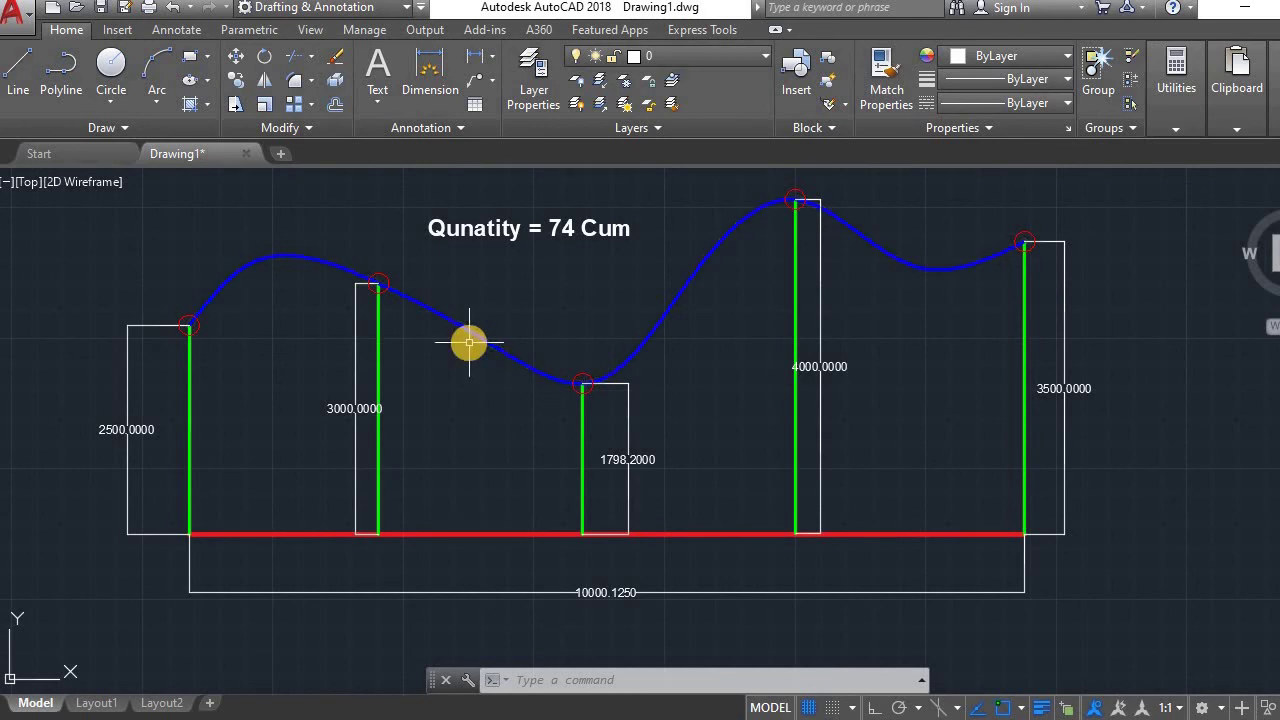
scroll(510, 305, "down", 4)
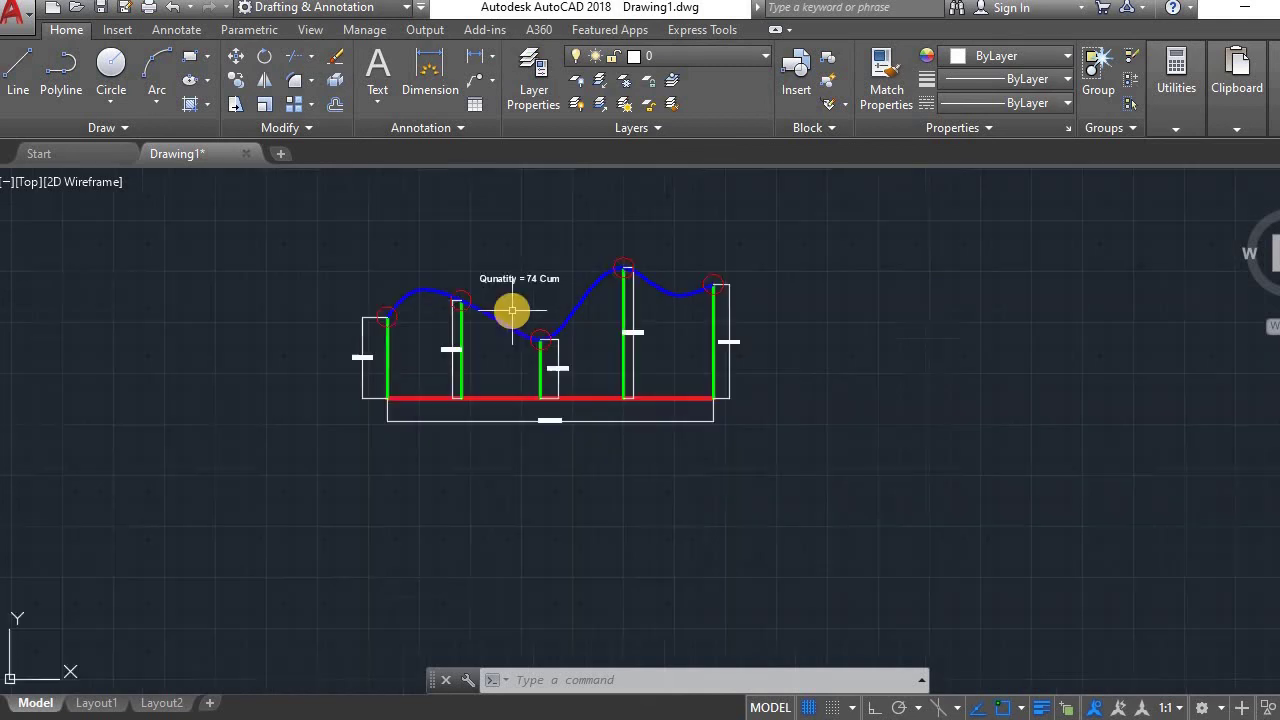
scroll(520, 300, "up", 2)
scroll(528, 300, "up", 2)
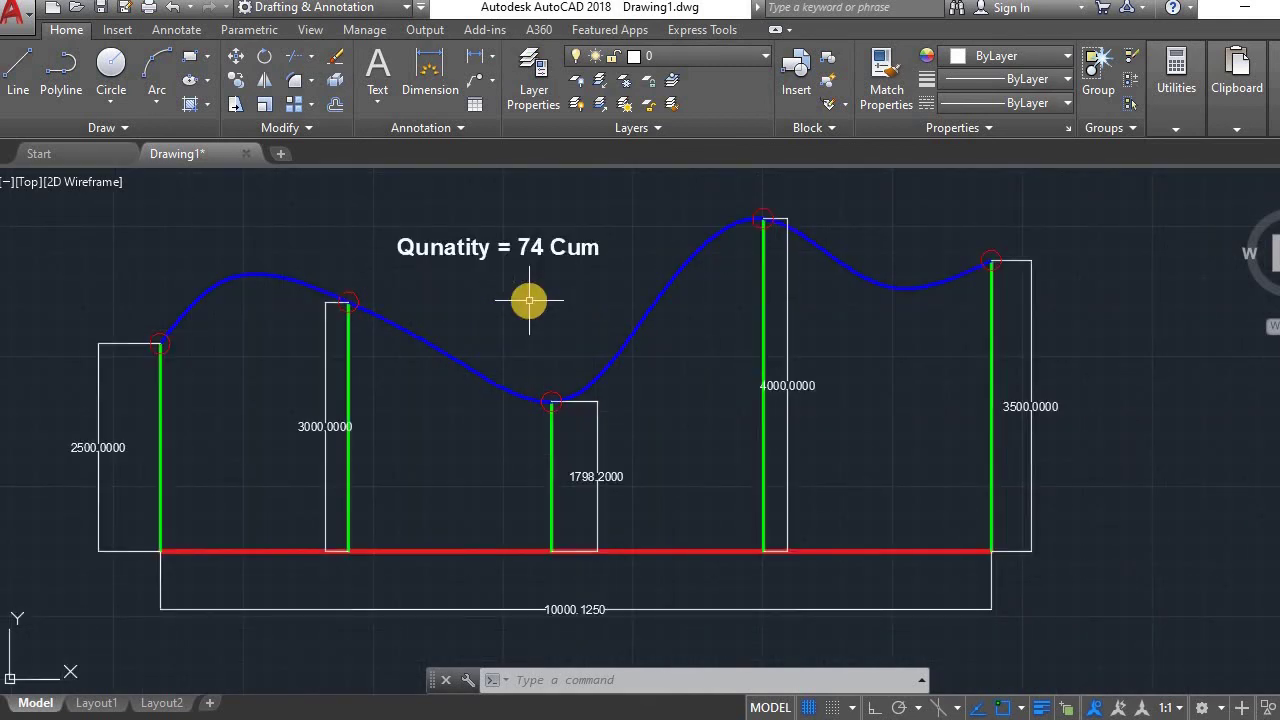